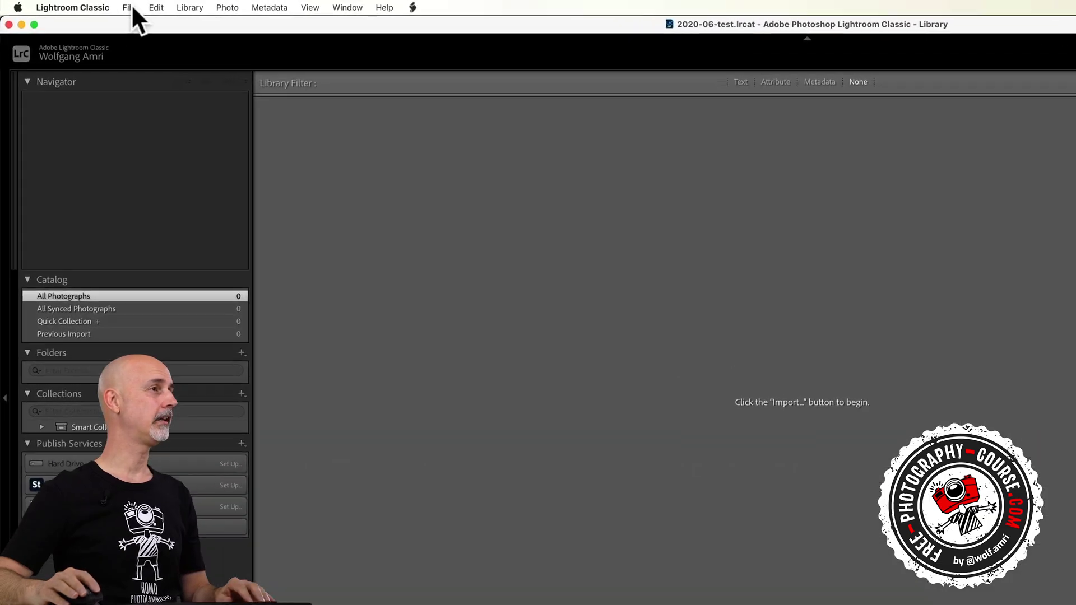
# Start a new catalog on the stockphotoSSD drive named '2021-04-seychellesVacation'.
pyautogui.click(95, 6)
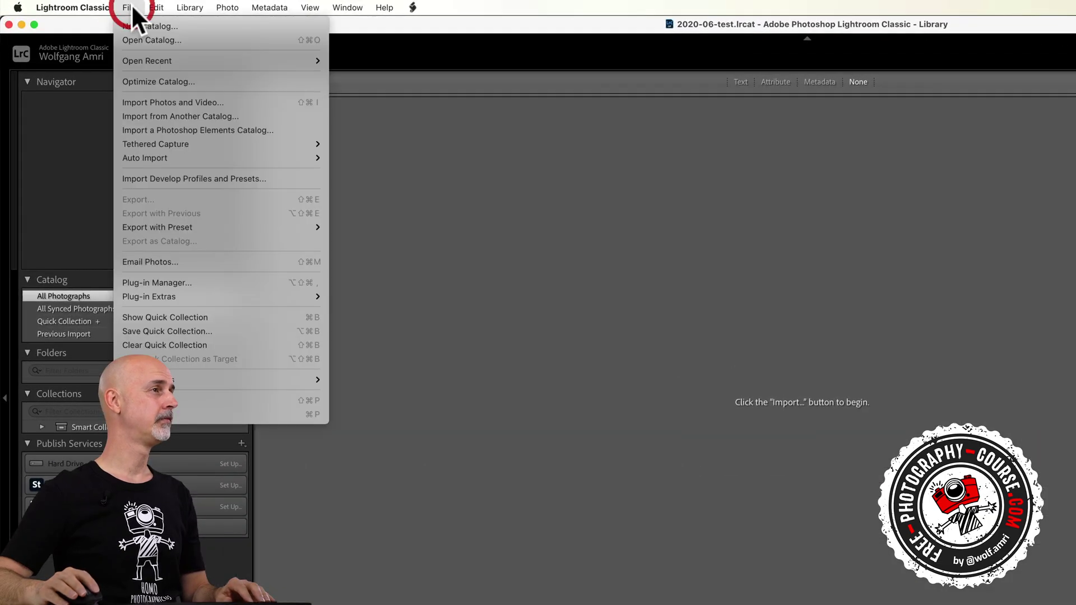
pyautogui.click(139, 25)
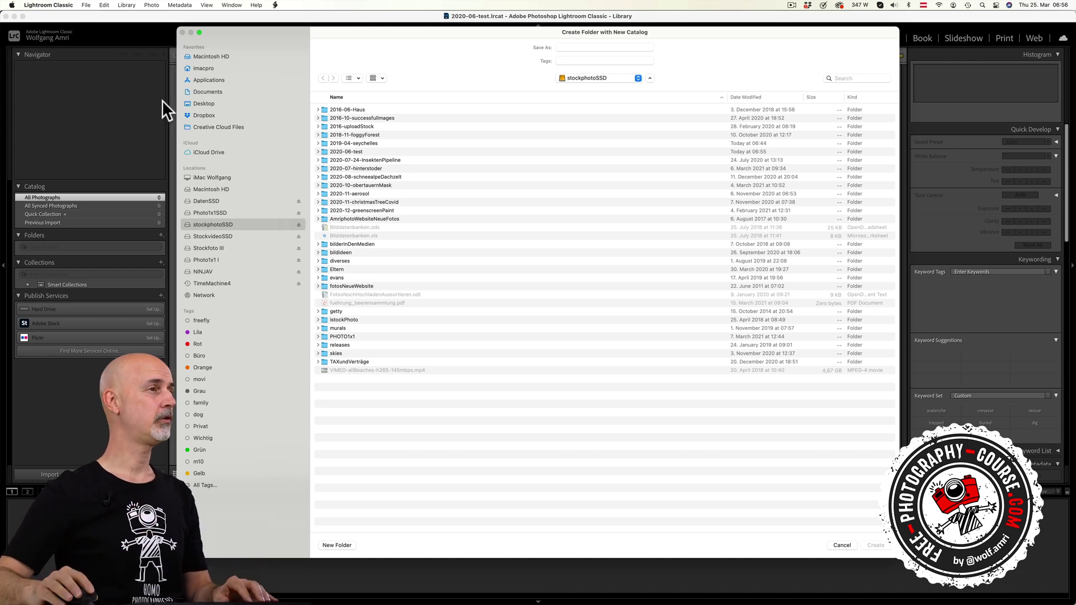
pyautogui.click(207, 247)
pyautogui.click(206, 223)
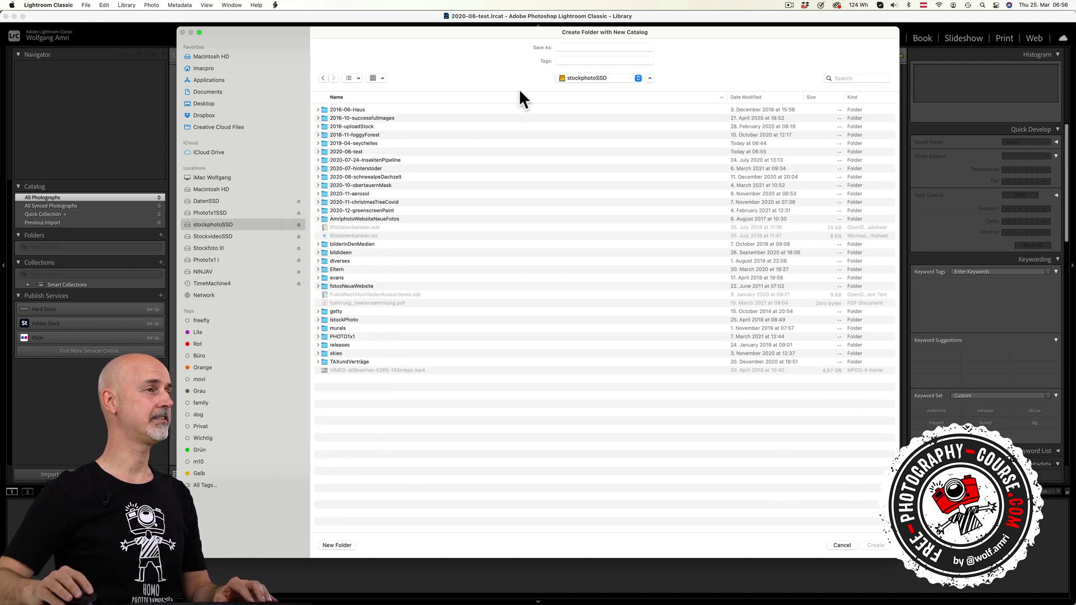
pyautogui.write('2021-04-seychellesVacation')
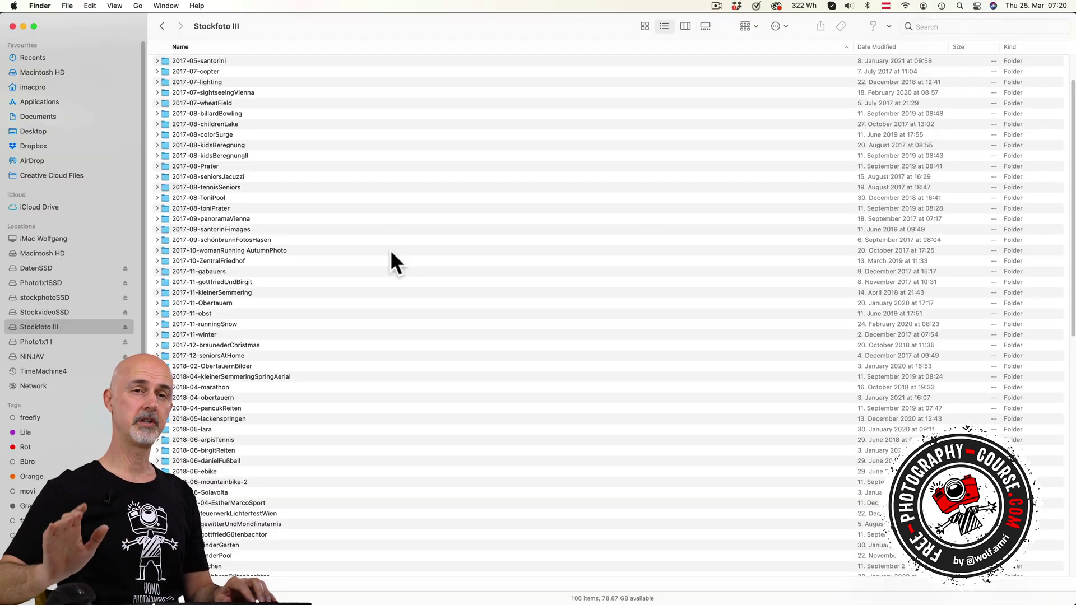
# Search Finder for 'marathon' on Stockfoto III and open the 2018-04-marathon folder.
pyautogui.scroll(-5, 390, 252)
pyautogui.scroll(-2, 391, 252)
pyautogui.scroll(-5, 390, 252)
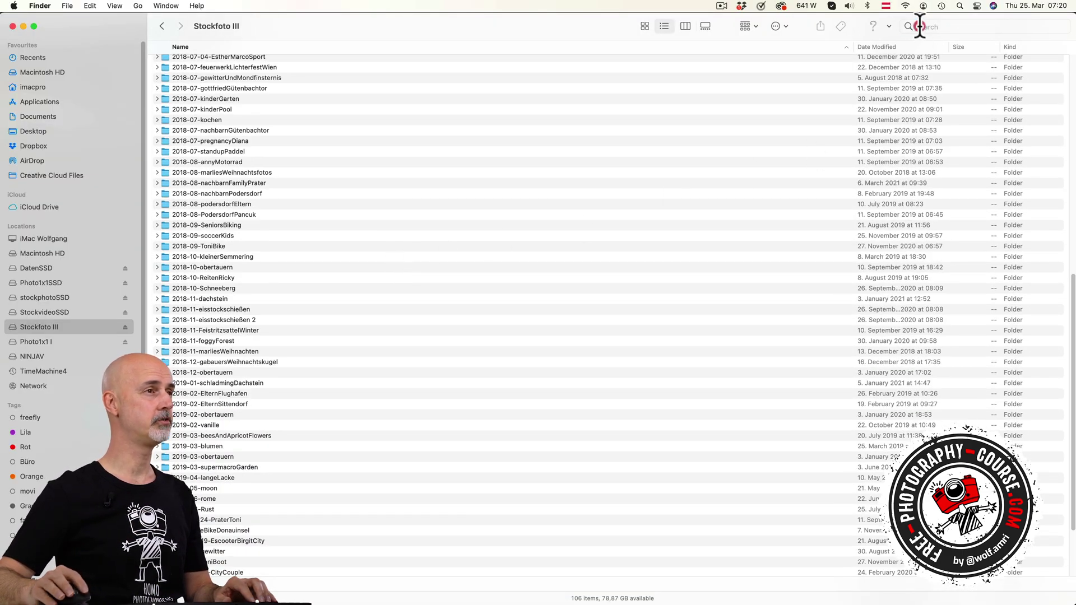
pyautogui.write('marathon')
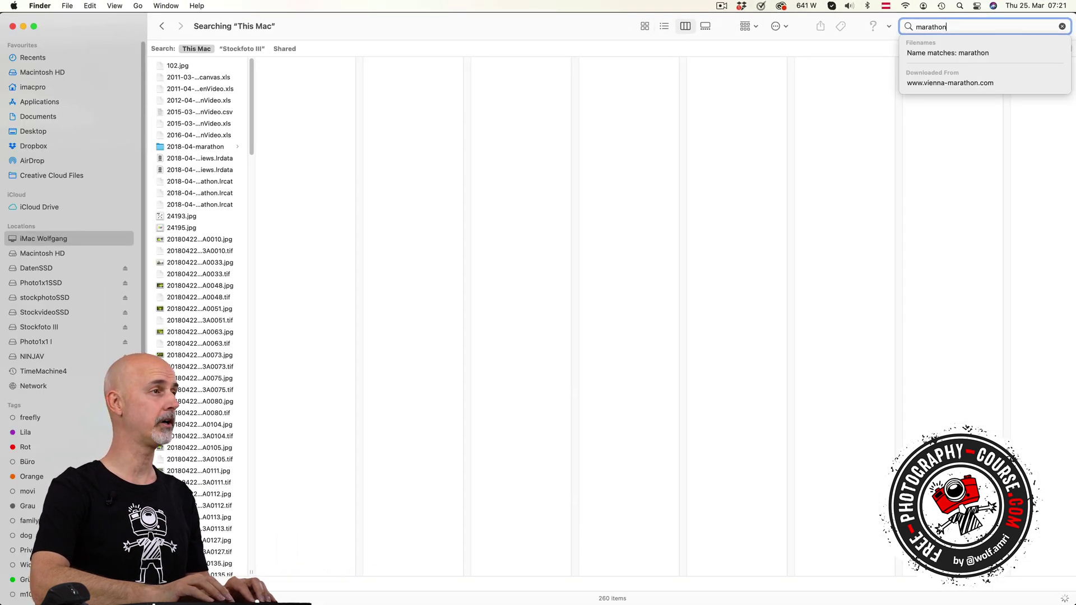
pyautogui.click(242, 48)
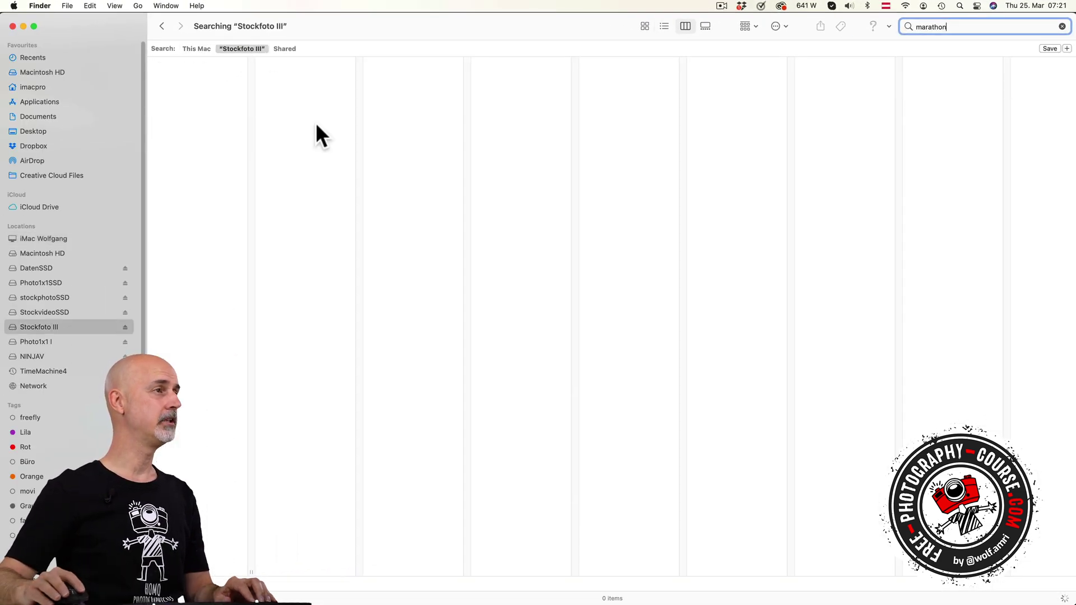
pyautogui.click(186, 66)
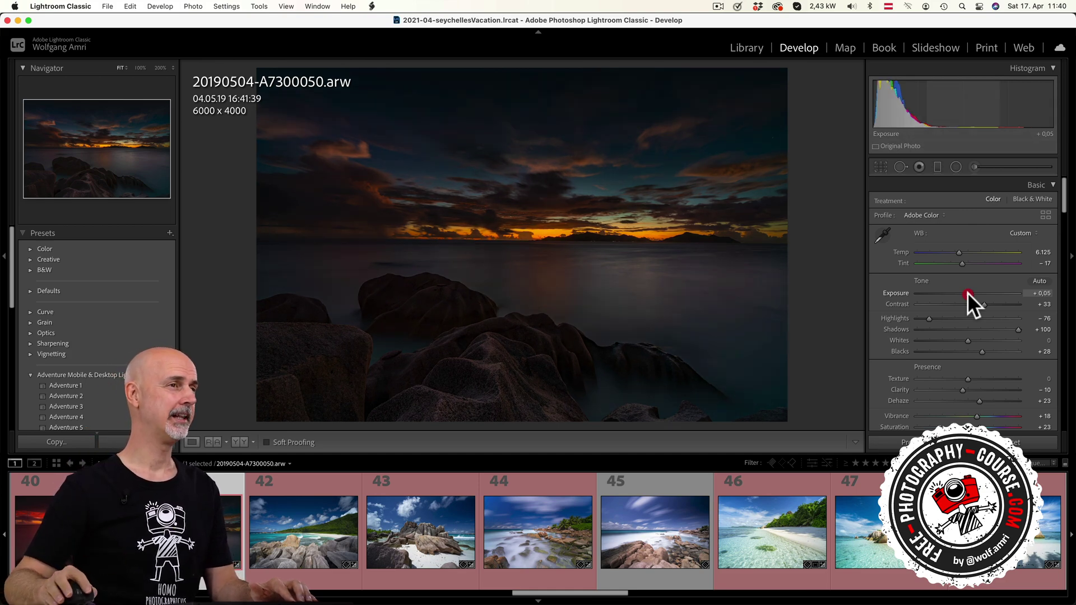
# Raise the sunset photo's Exposure and Temp, reveal it in Finder, then lower Exposure.
pyautogui.moveTo(967, 292); pyautogui.dragTo(984, 293)
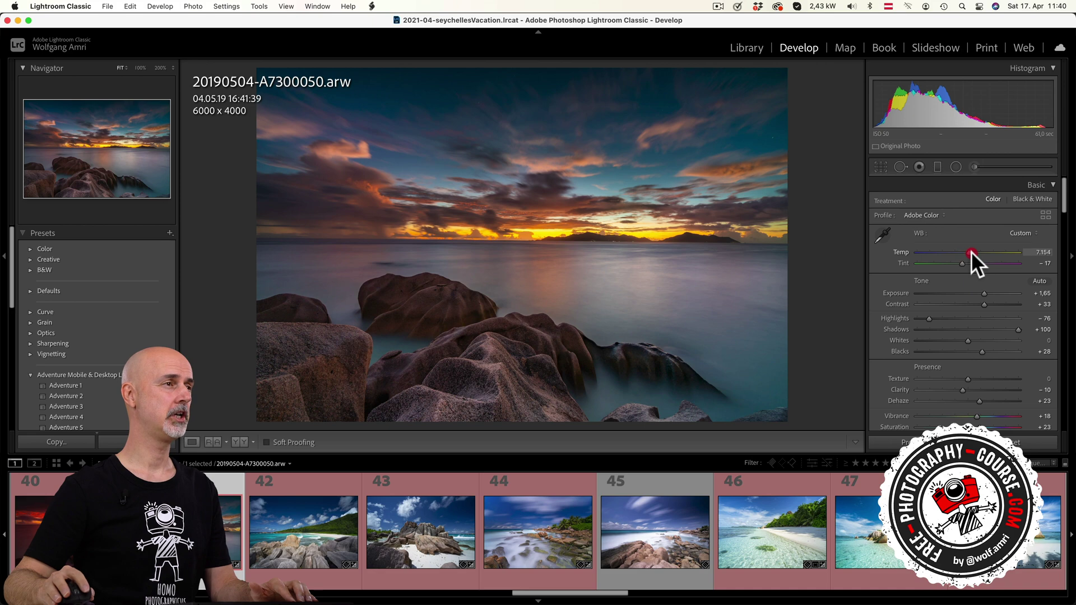
pyautogui.moveTo(960, 253); pyautogui.dragTo(981, 258)
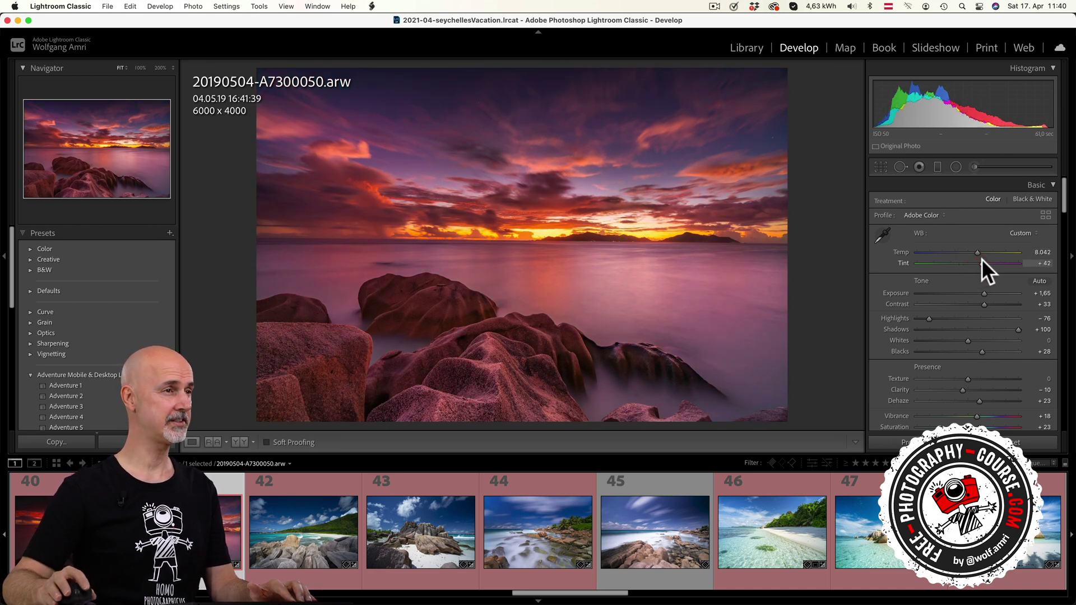
pyautogui.moveTo(588, 601)
pyautogui.press('super+r')
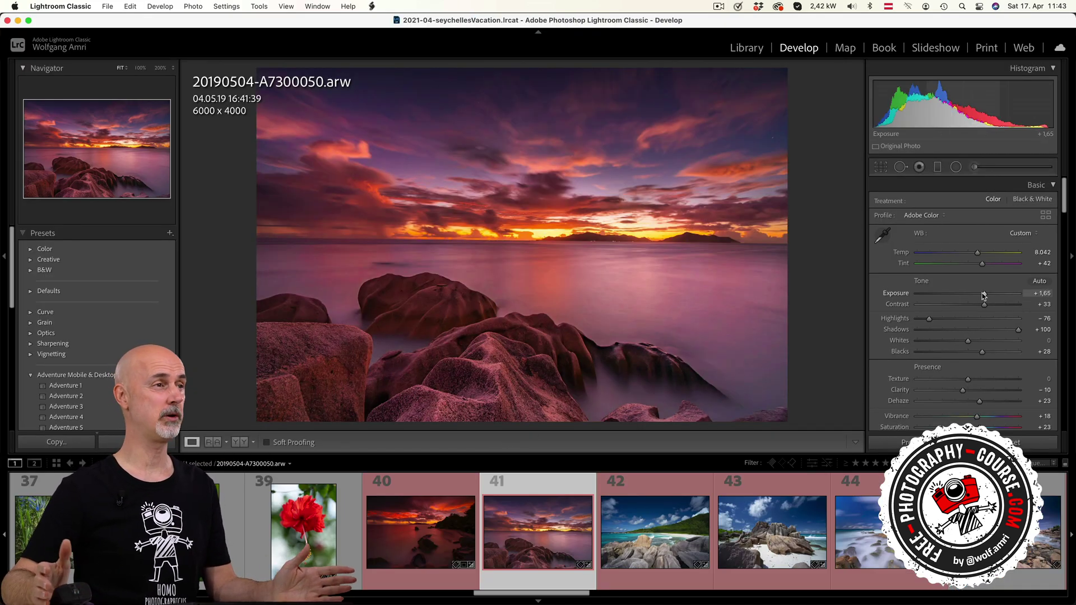
pyautogui.moveTo(982, 295); pyautogui.dragTo(972, 294)
pyautogui.moveTo(978, 253); pyautogui.dragTo(960, 264)
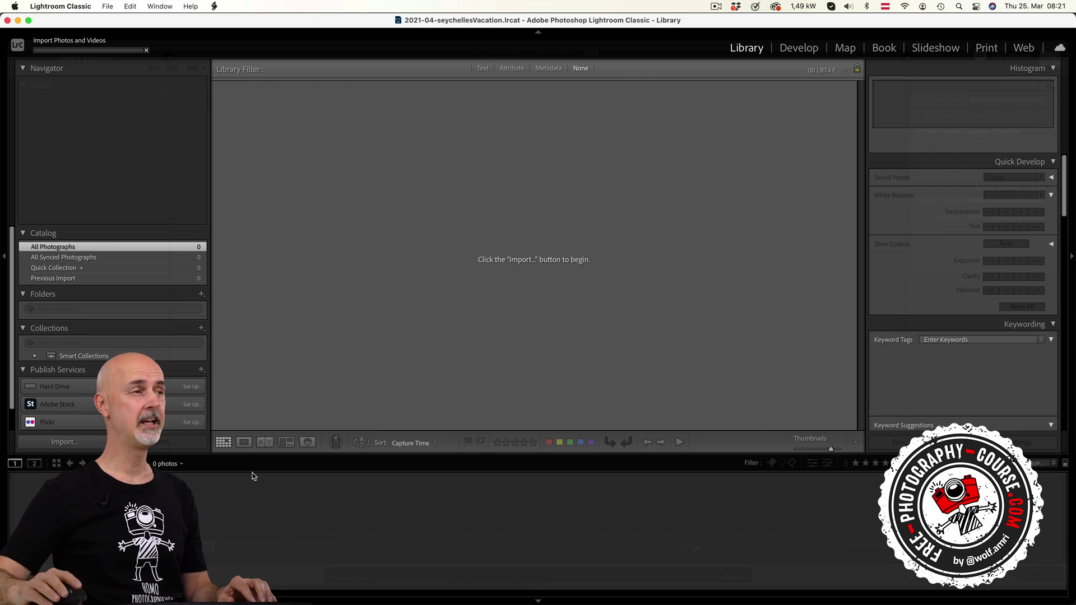
pyautogui.press('super+shift+i')
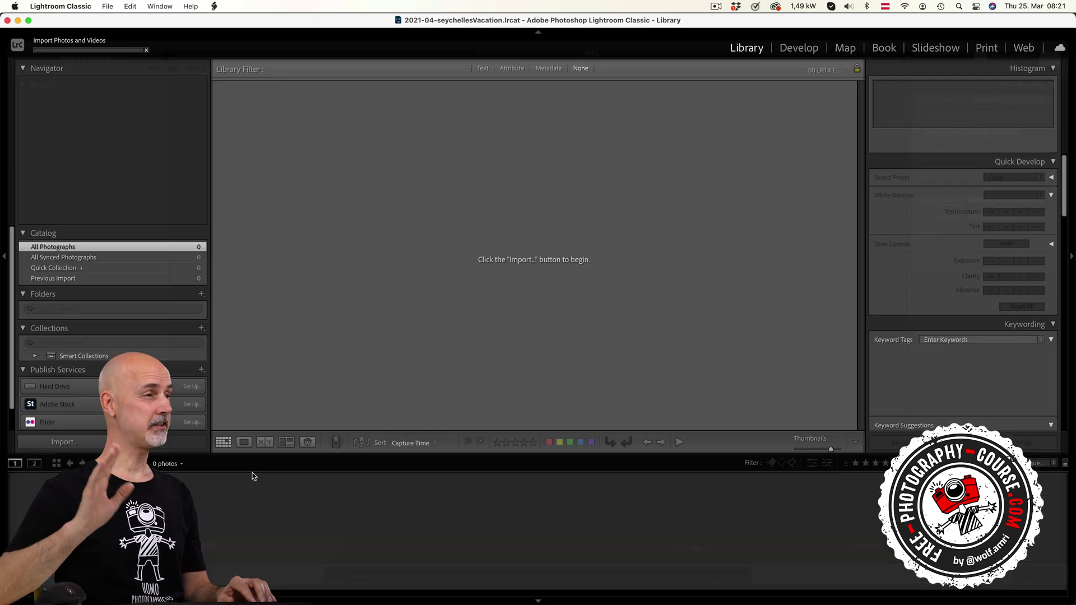
pyautogui.press('Escape')
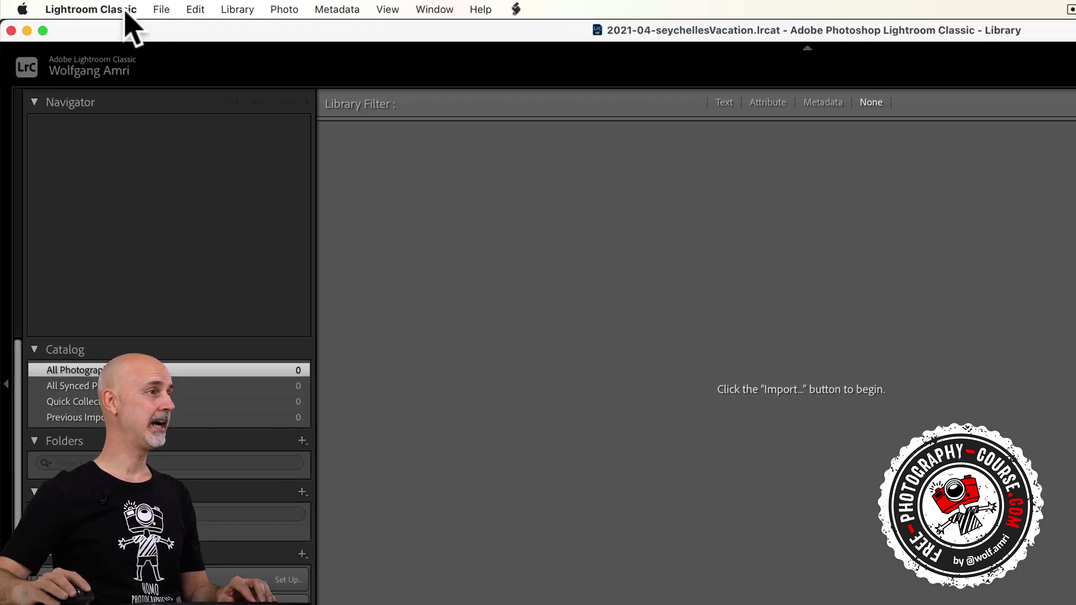
pyautogui.click(82, 8)
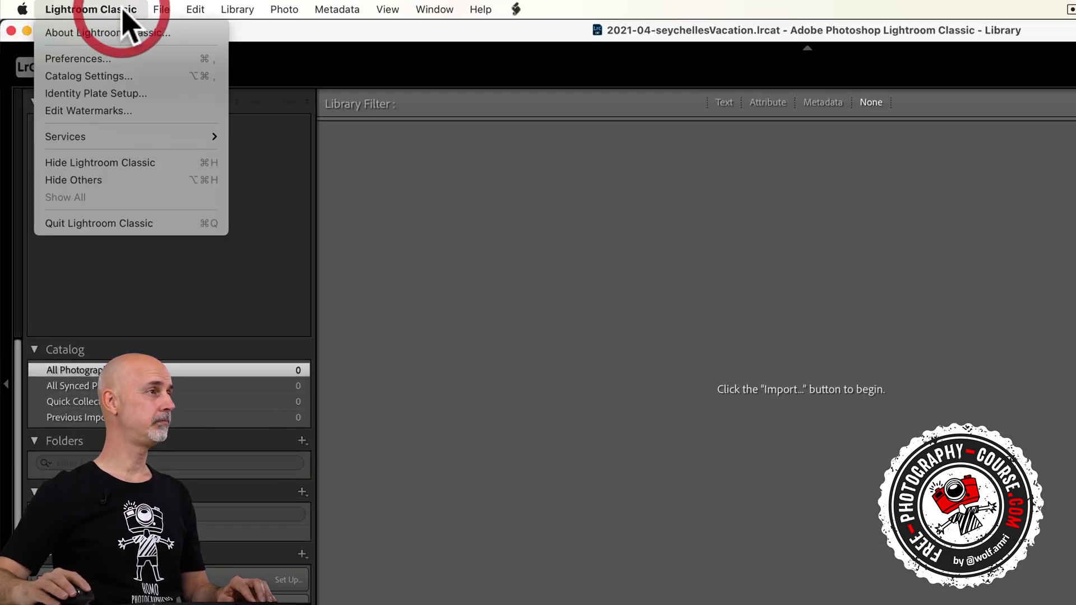
pyautogui.click(78, 58)
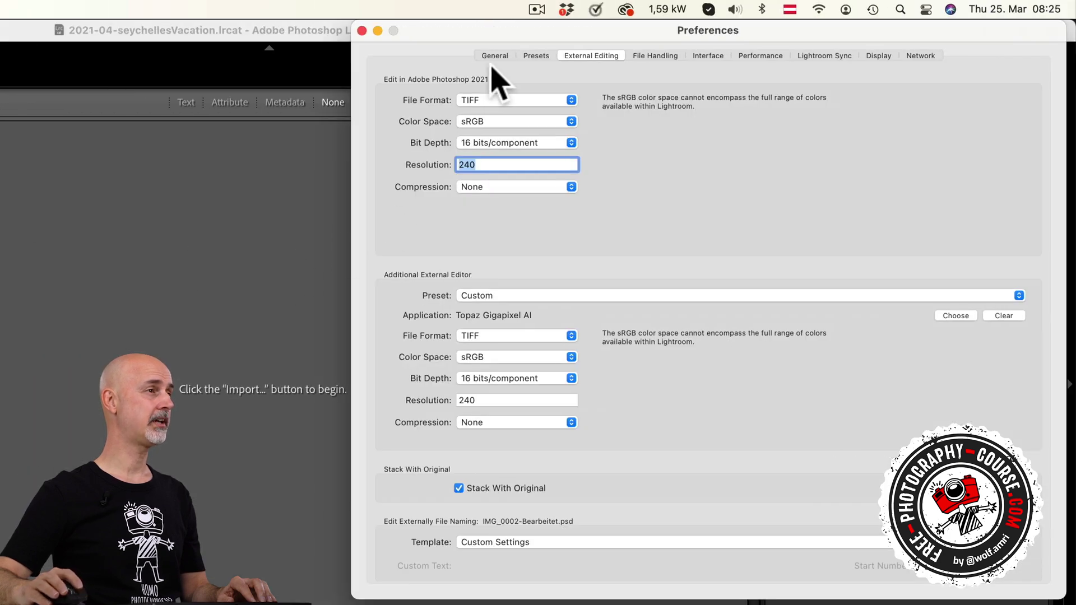
pyautogui.click(492, 56)
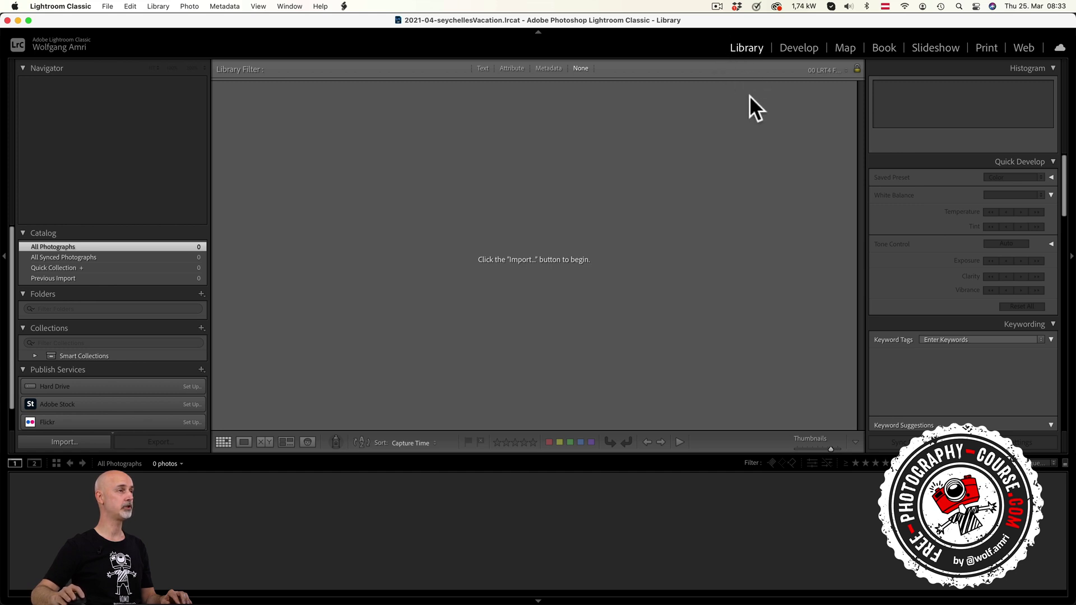
# Open the Import window for the Untitled 1 card's photos.
pyautogui.click(82, 442)
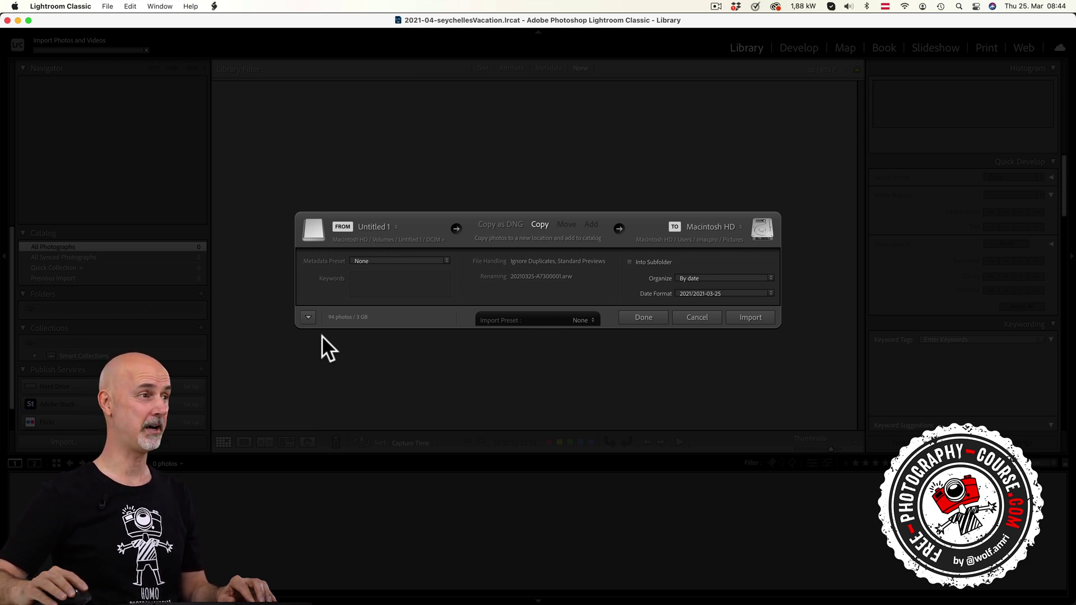
# Expand the import window, choose the 2020-08-schneealpeDachzelt folder on stockphotoSSD, and disable Include Subfolders.
pyautogui.click(310, 318)
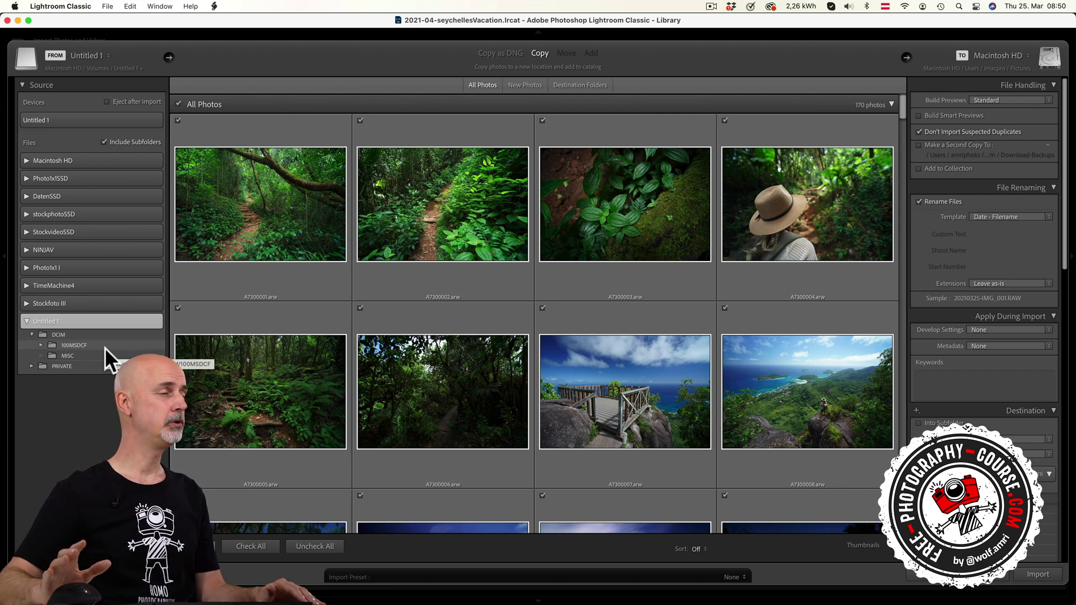
pyautogui.click(23, 211)
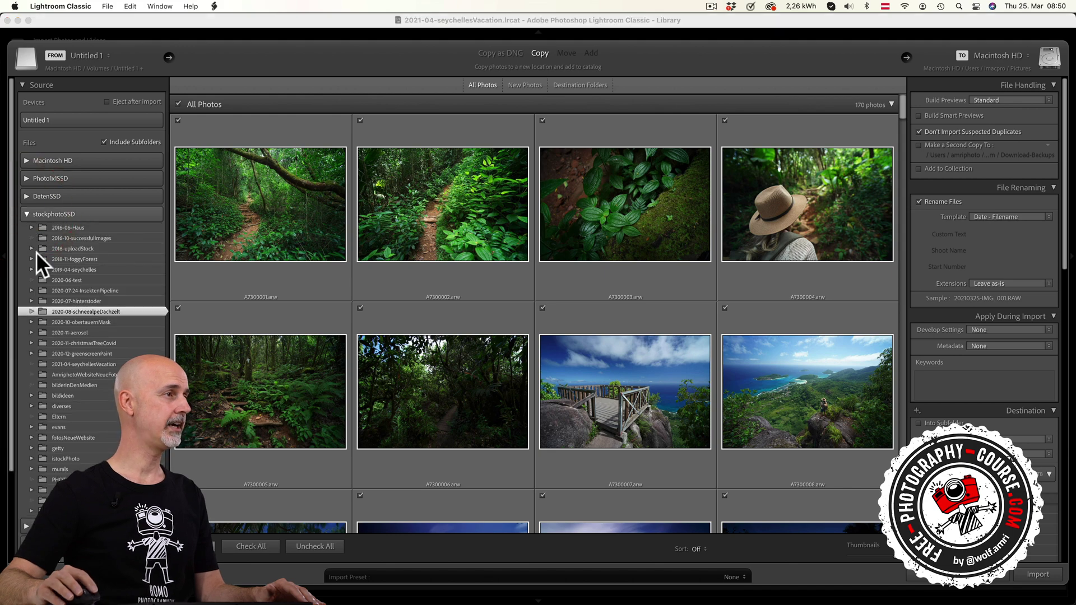
pyautogui.click(65, 311)
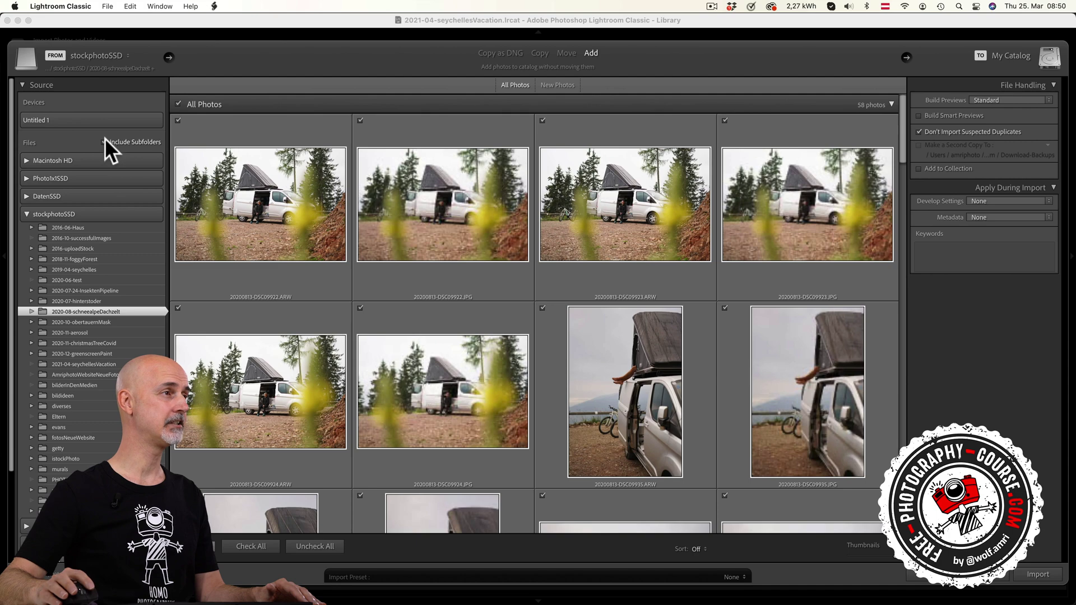
pyautogui.click(105, 141)
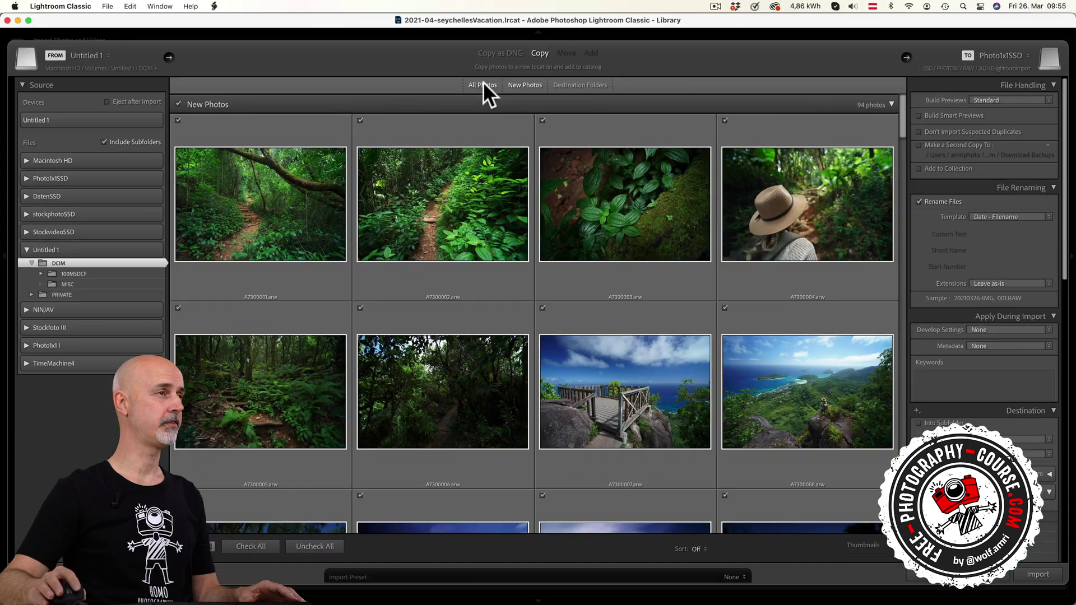
# Compare the All Photos and New Photos views and enable Don't Import Suspected Duplicates.
pyautogui.click(483, 84)
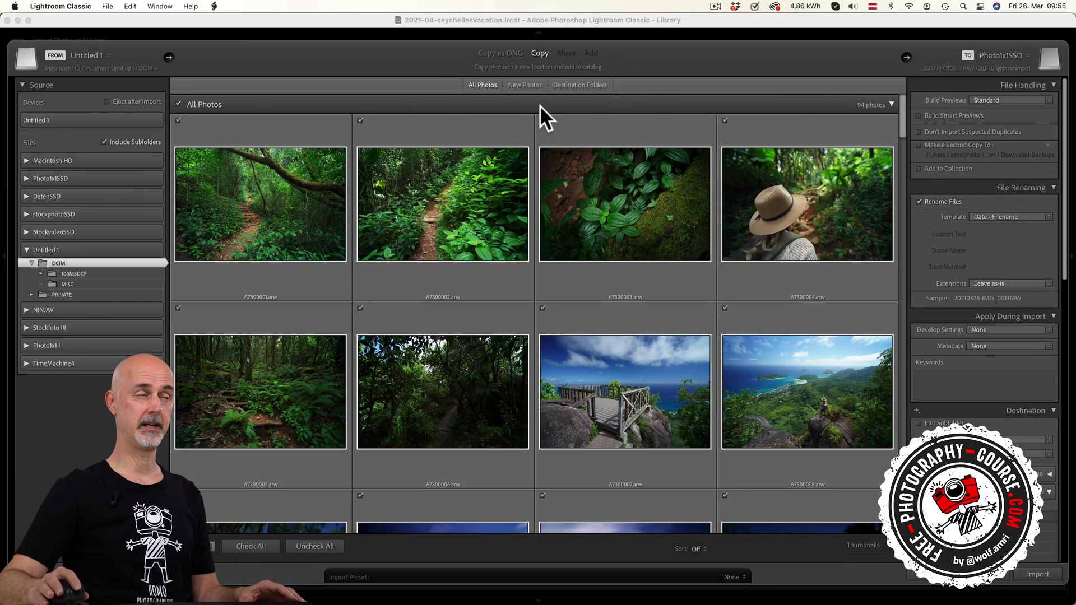
pyautogui.click(528, 85)
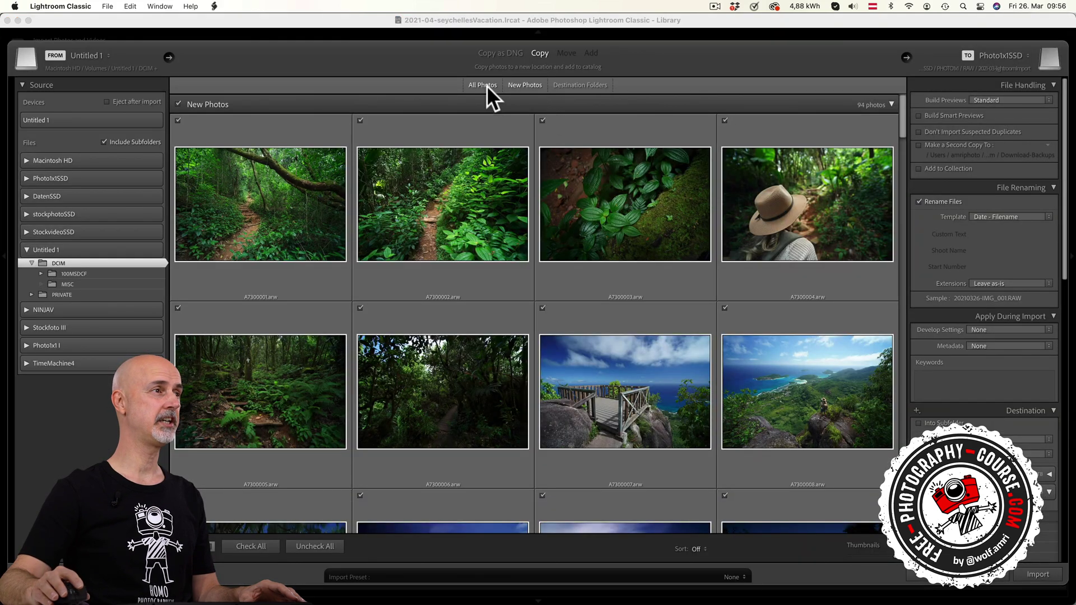
pyautogui.click(486, 84)
pyautogui.click(523, 84)
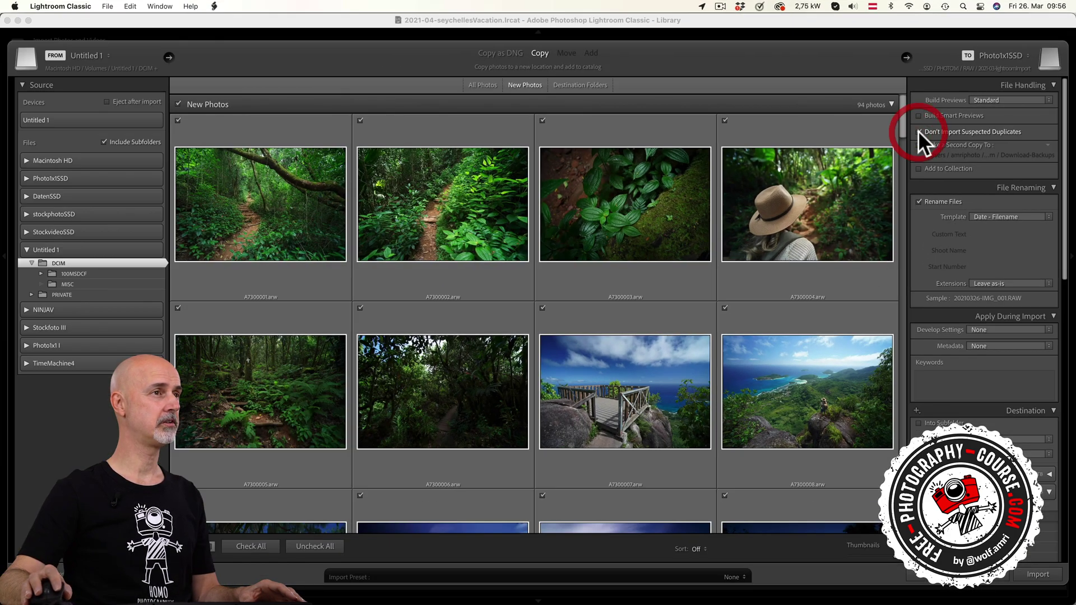
pyautogui.click(920, 133)
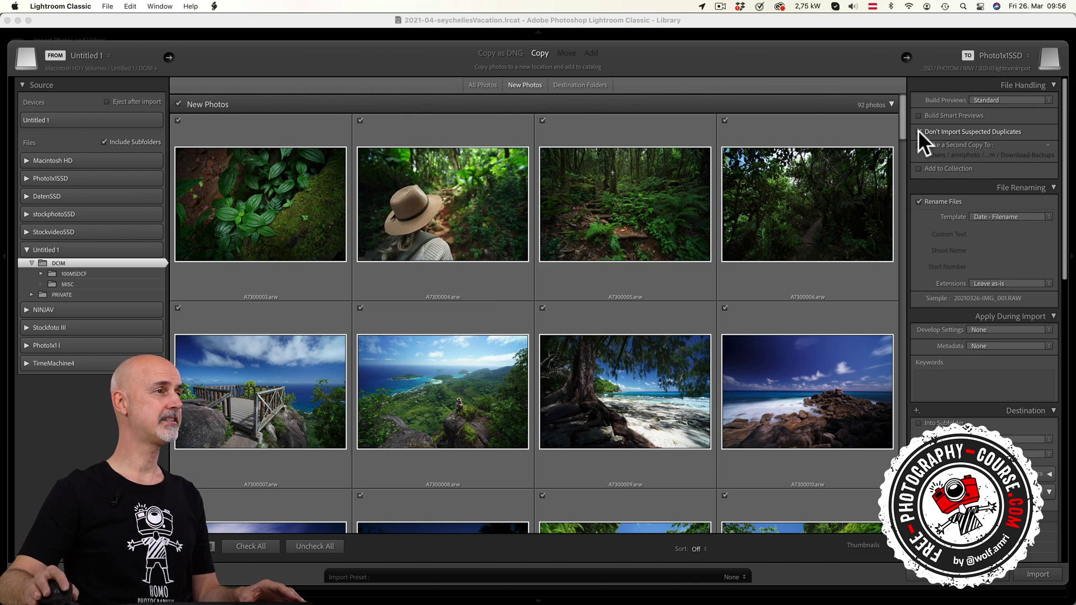
pyautogui.click(484, 84)
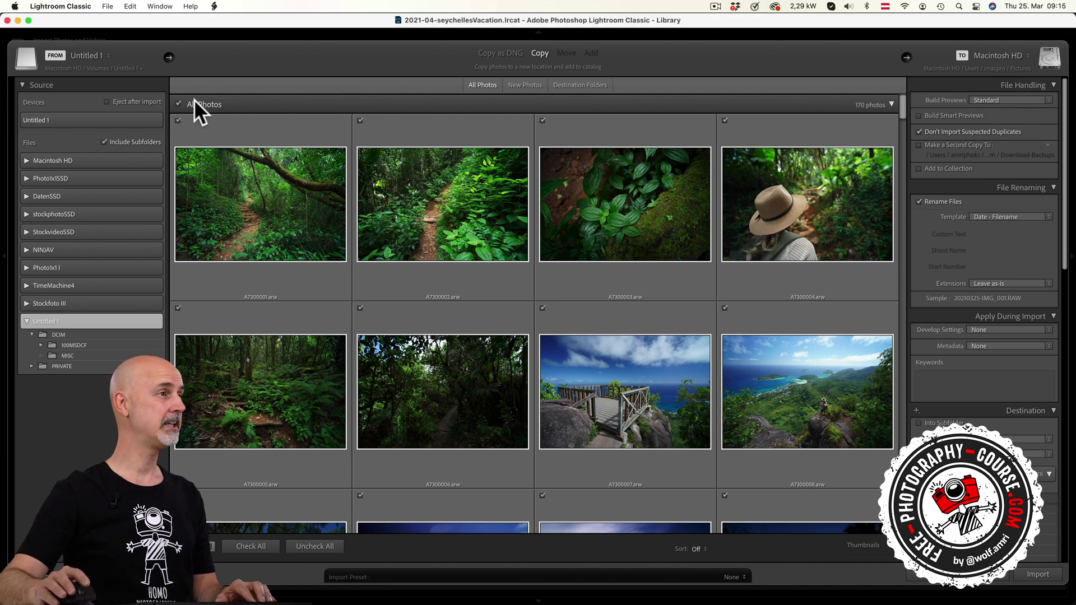
# Uncheck every photo, then check the forest trail photos individually.
pyautogui.click(177, 103)
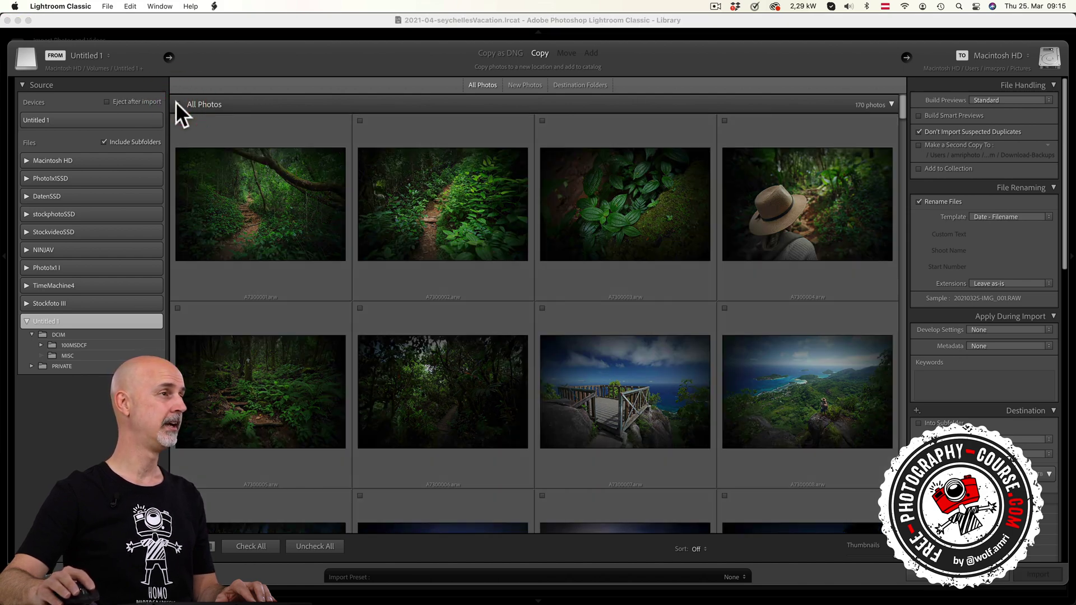
pyautogui.click(177, 117)
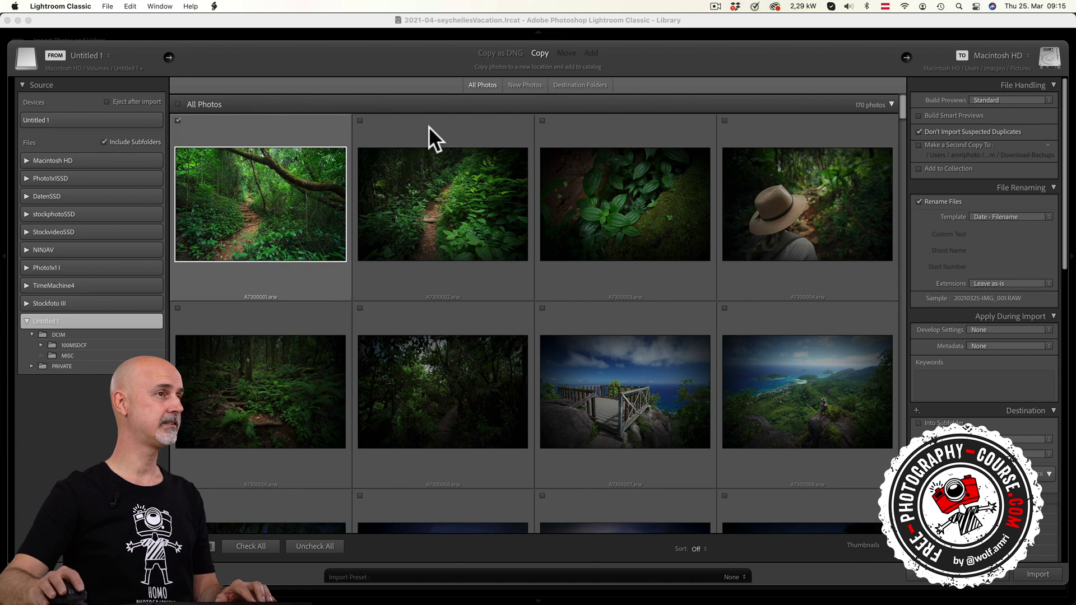
pyautogui.click(724, 120)
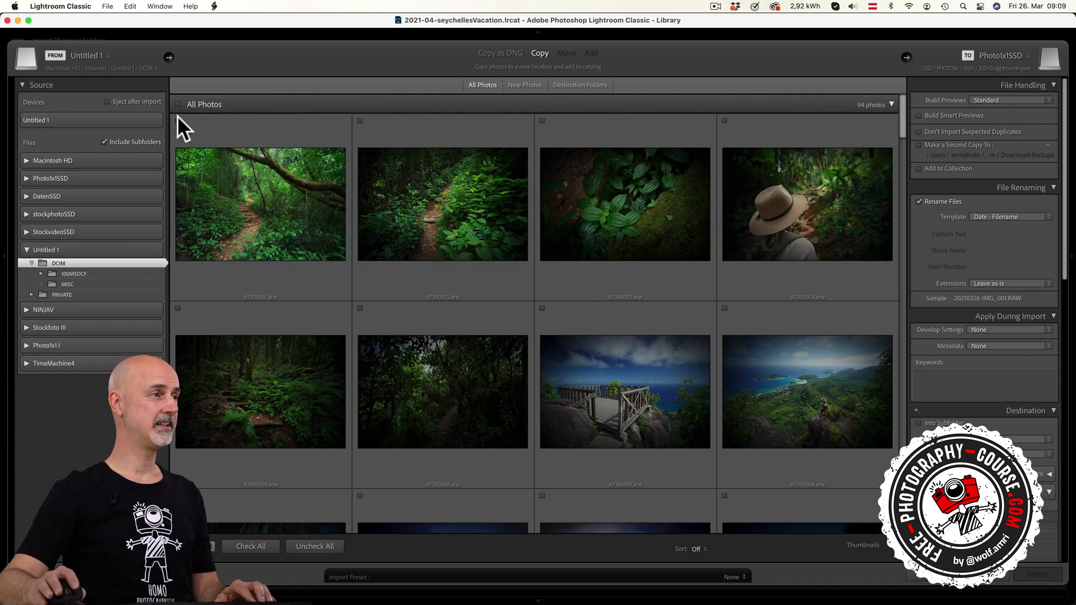
pyautogui.click(177, 118)
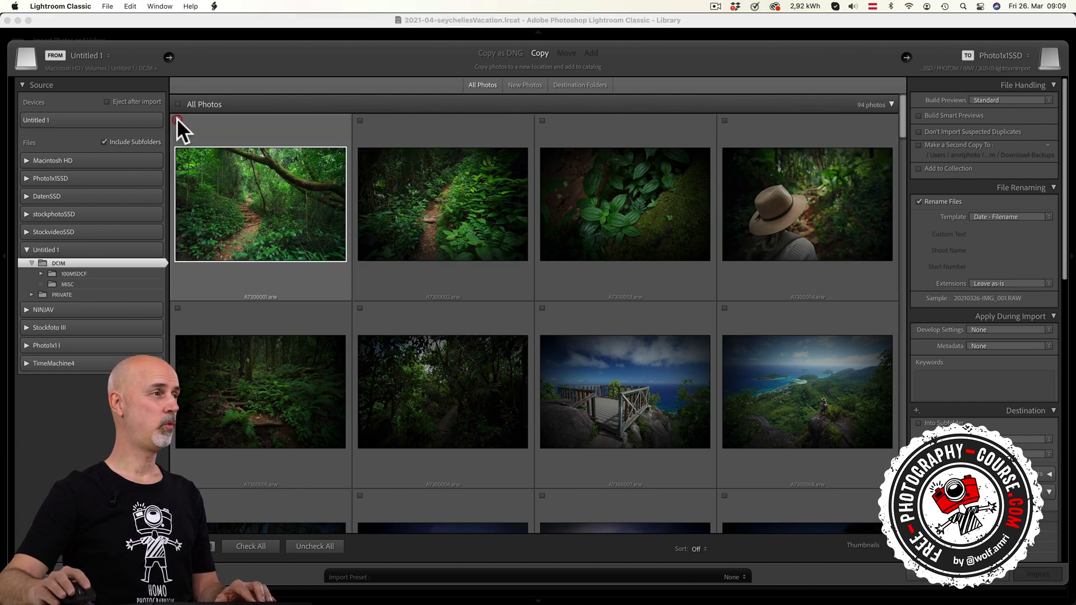
pyautogui.click(359, 120)
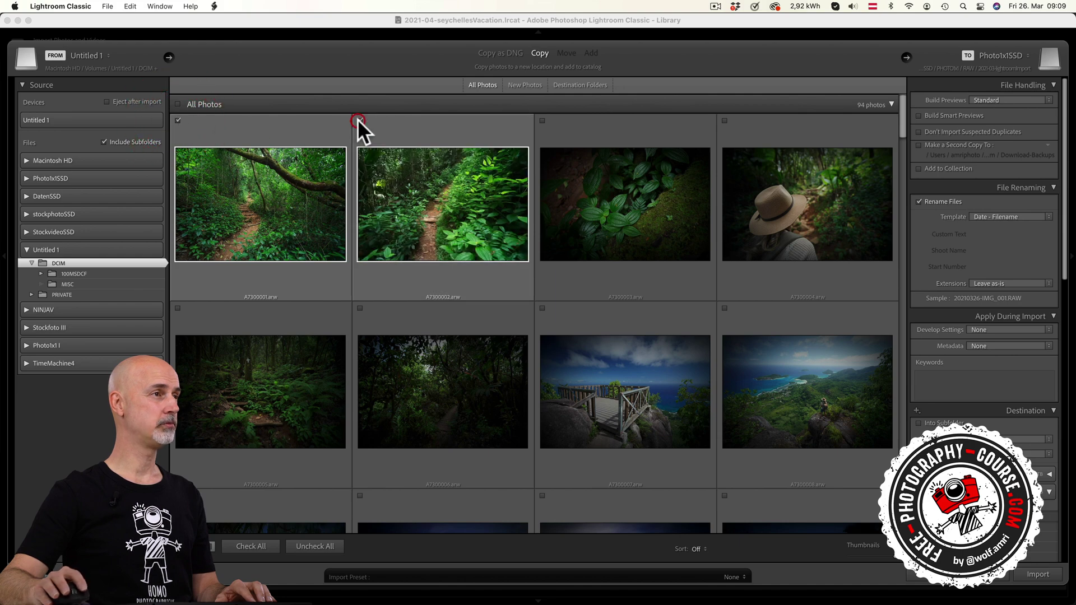
pyautogui.click(591, 181)
# Select the photos from first to last and check the whole selection at once.
pyautogui.click(775, 201)
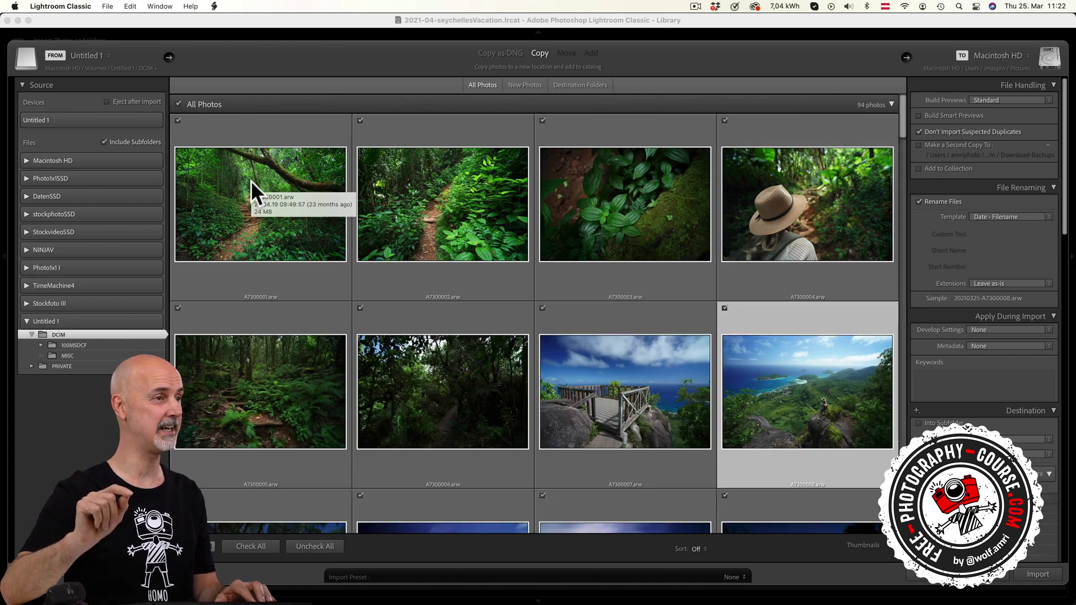
pyautogui.click(251, 181)
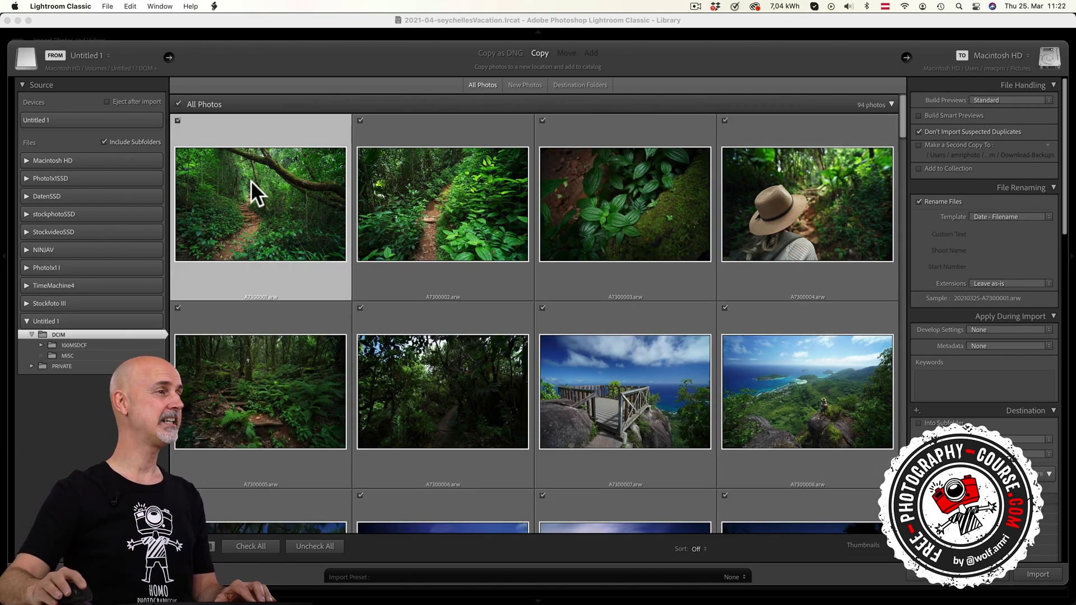
pyautogui.keyDown('super'); pyautogui.click(554, 222); pyautogui.keyUp('super')
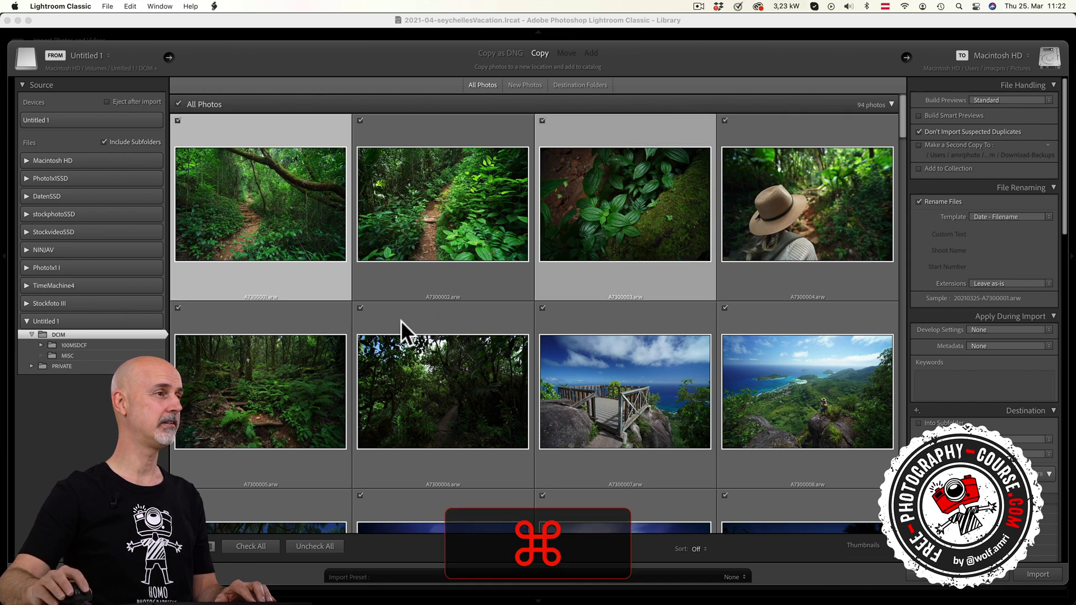
pyautogui.keyDown('super'); pyautogui.click(301, 365); pyautogui.keyUp('super')
pyautogui.keyDown('super'); pyautogui.click(743, 390); pyautogui.keyUp('super')
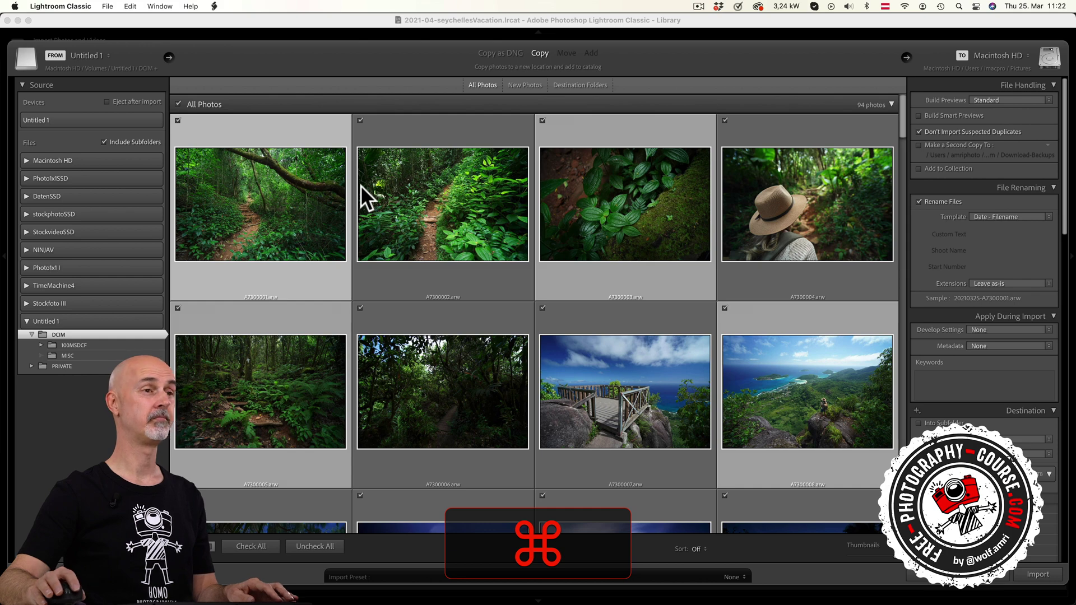
pyautogui.scroll(-10, 746, 193)
pyautogui.scroll(-10, 748, 220)
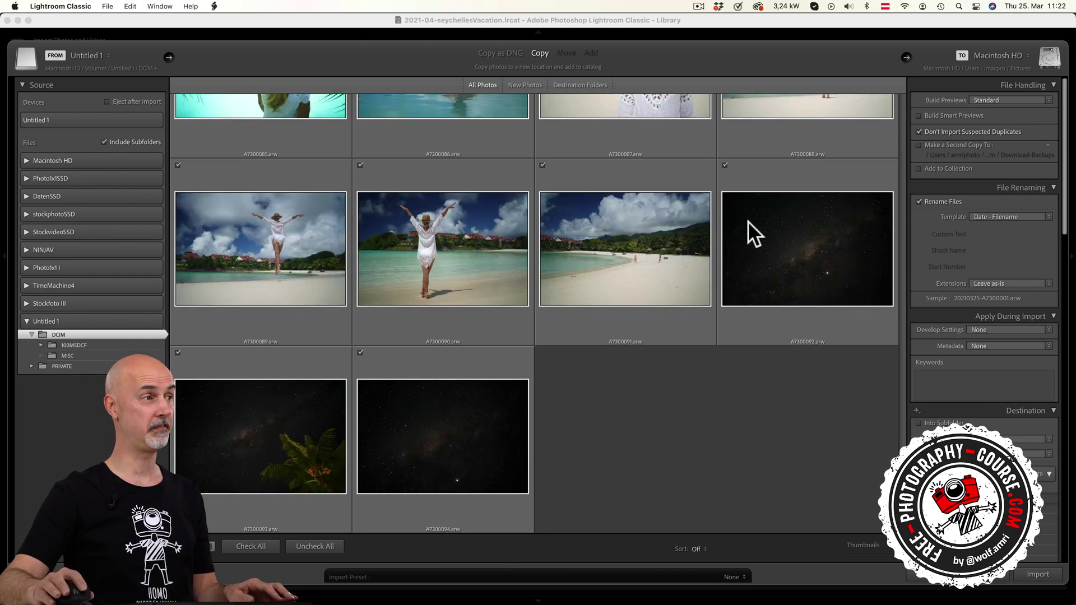
pyautogui.keyDown('shift'); pyautogui.click(497, 382); pyautogui.keyUp('shift')
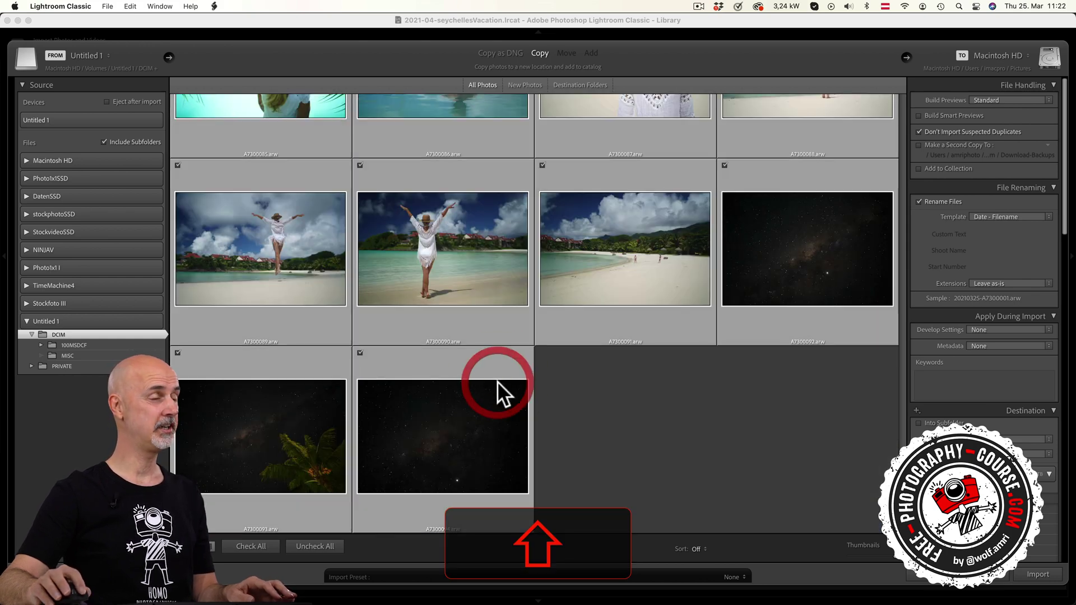
pyautogui.click(359, 353)
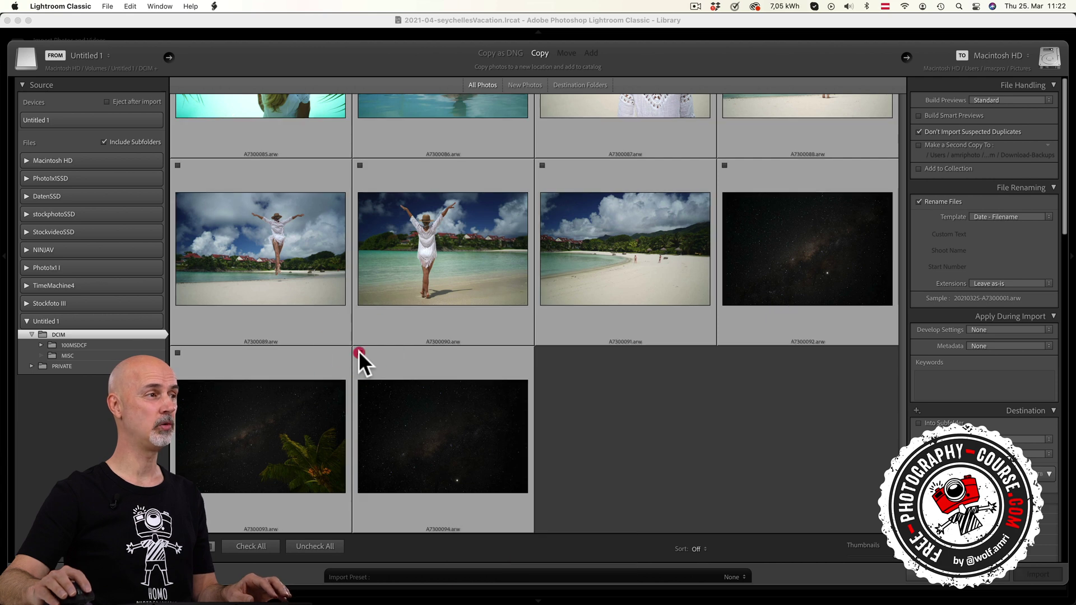
pyautogui.click(359, 351)
pyautogui.click(359, 351)
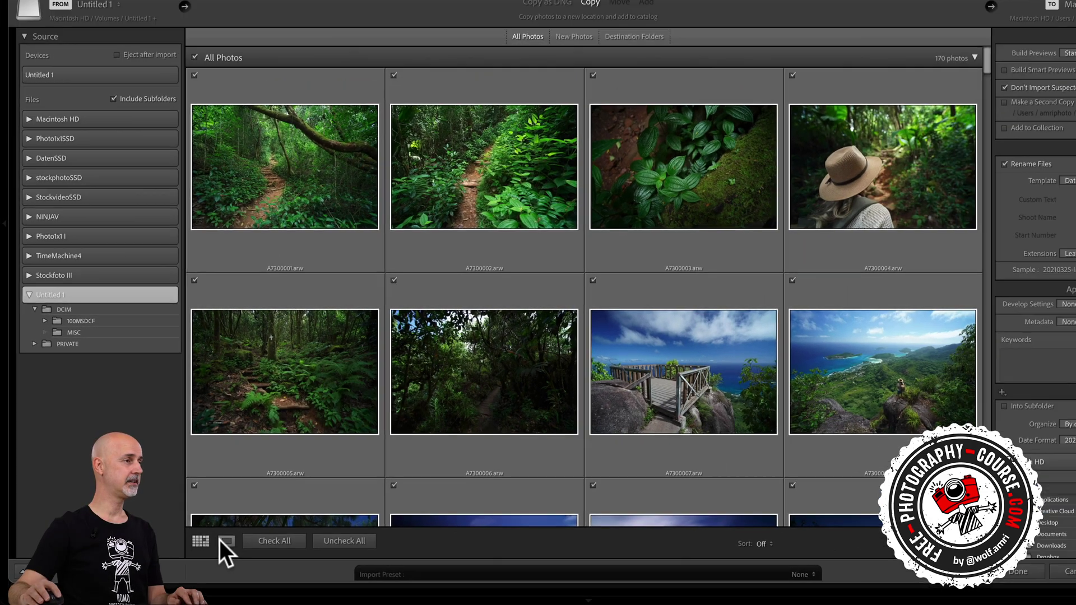
# Uncheck all the MP4 video clips with the Option-modified Uncheck Videos button.
pyautogui.click(207, 550)
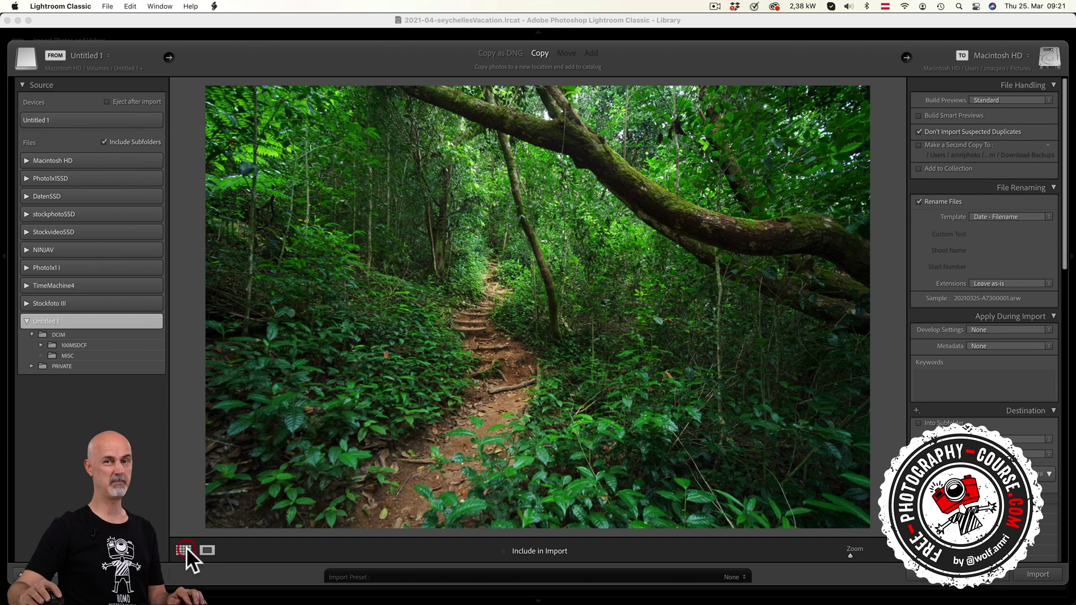
pyautogui.click(187, 548)
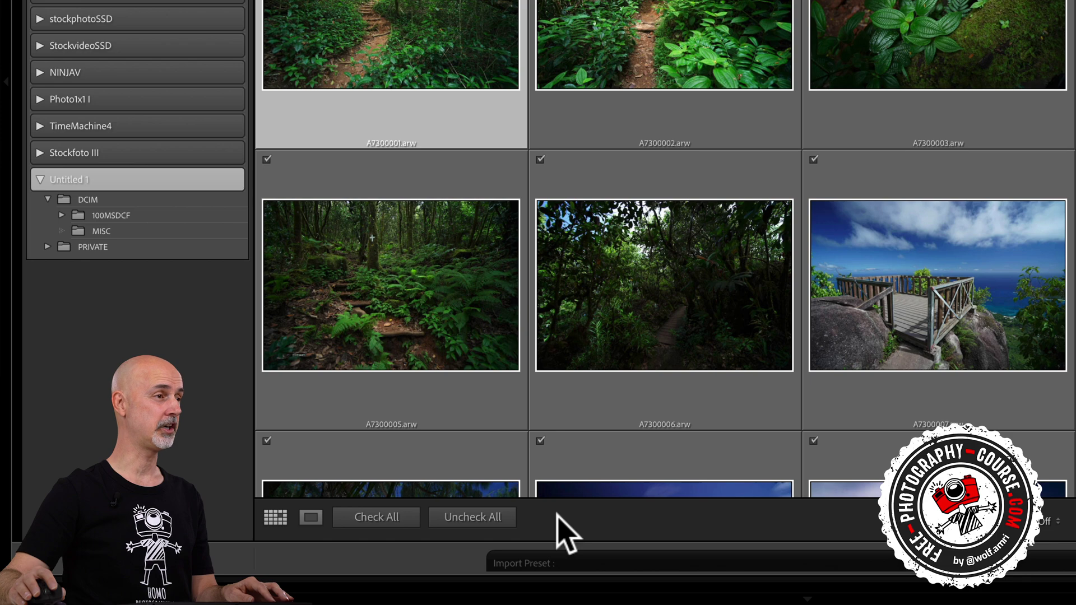
pyautogui.scroll(-10, 563, 530)
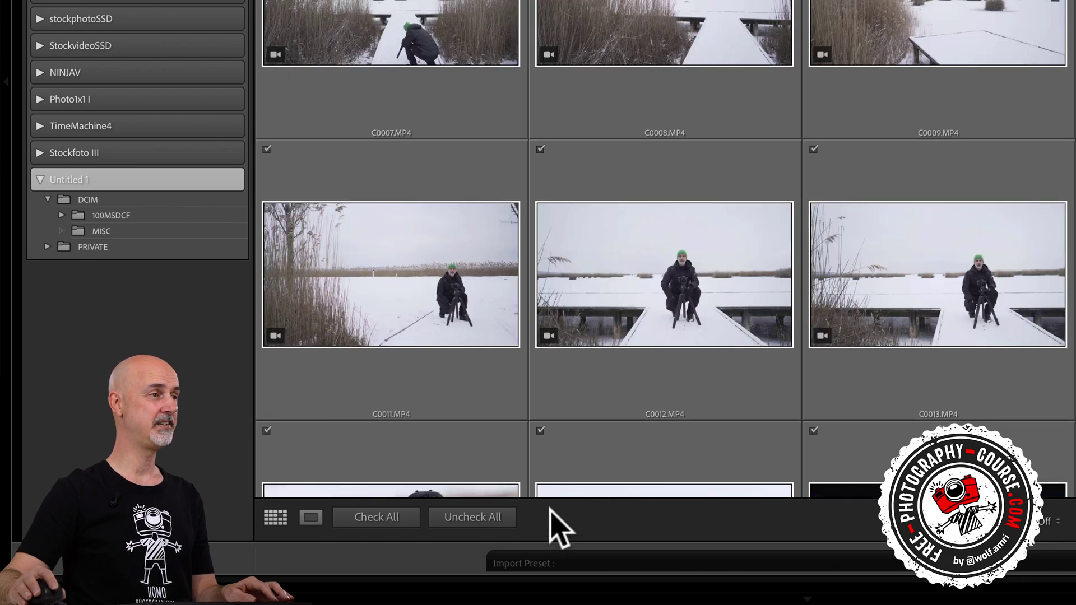
pyautogui.press('alt')
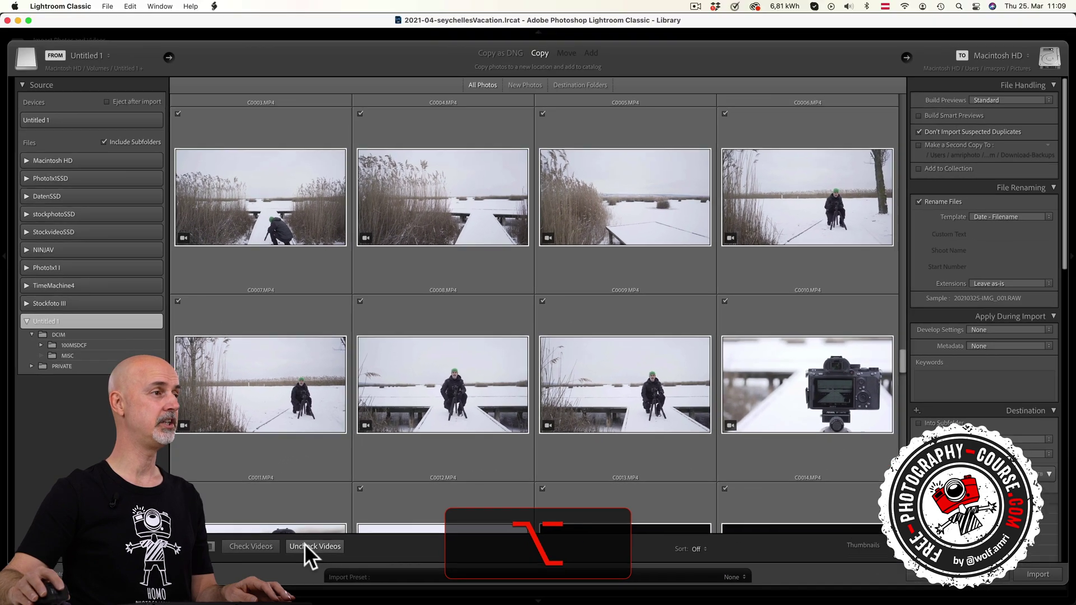
pyautogui.click(307, 547)
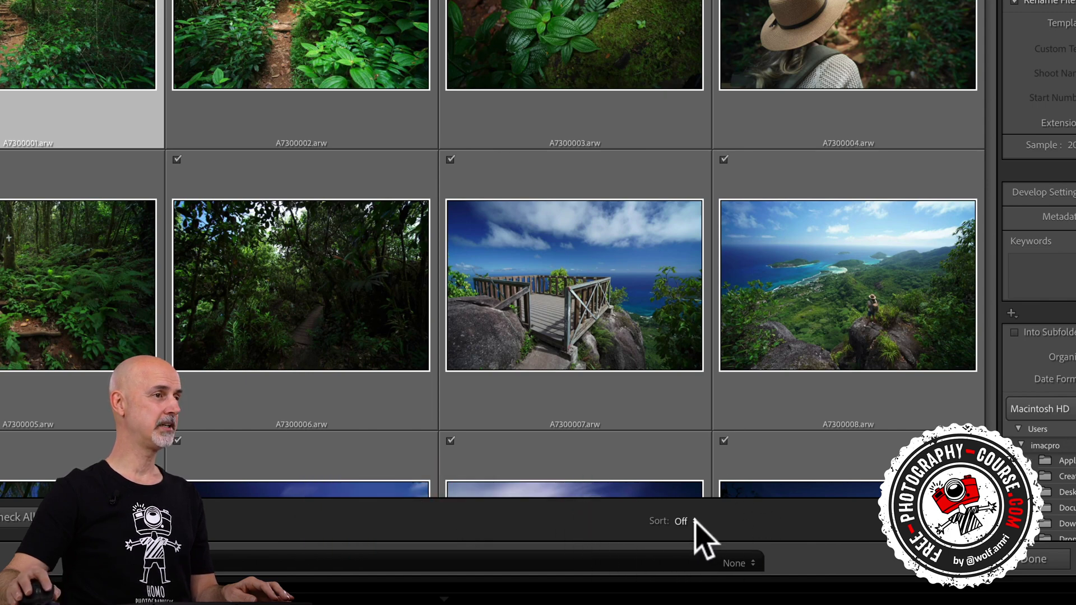
# Leave the grid sort Off and resize the preview thumbnails.
pyautogui.click(694, 521)
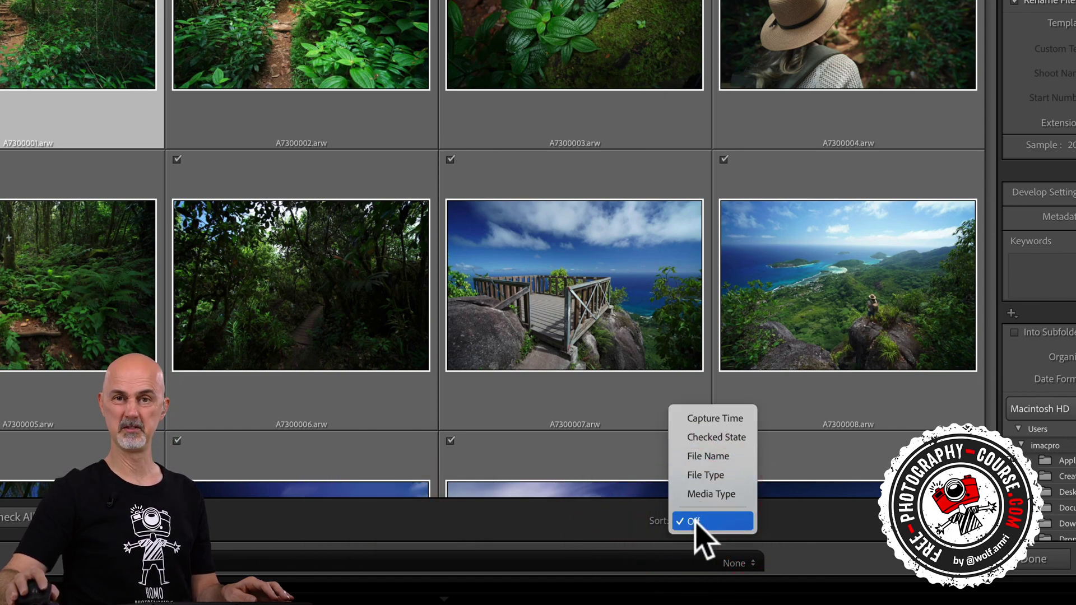
pyautogui.click(698, 521)
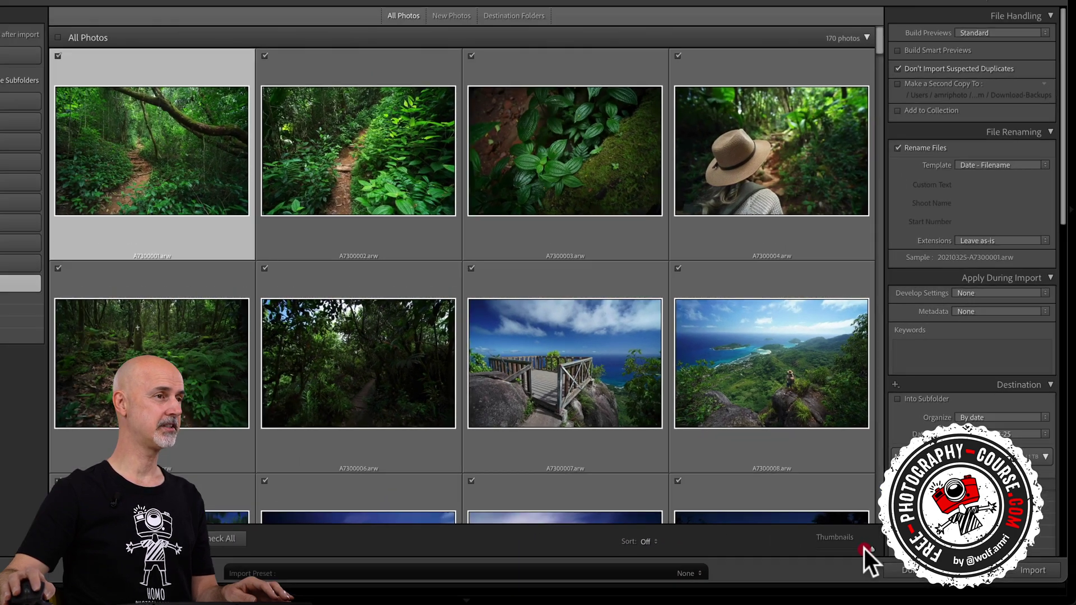
pyautogui.moveTo(806, 530); pyautogui.dragTo(897, 560)
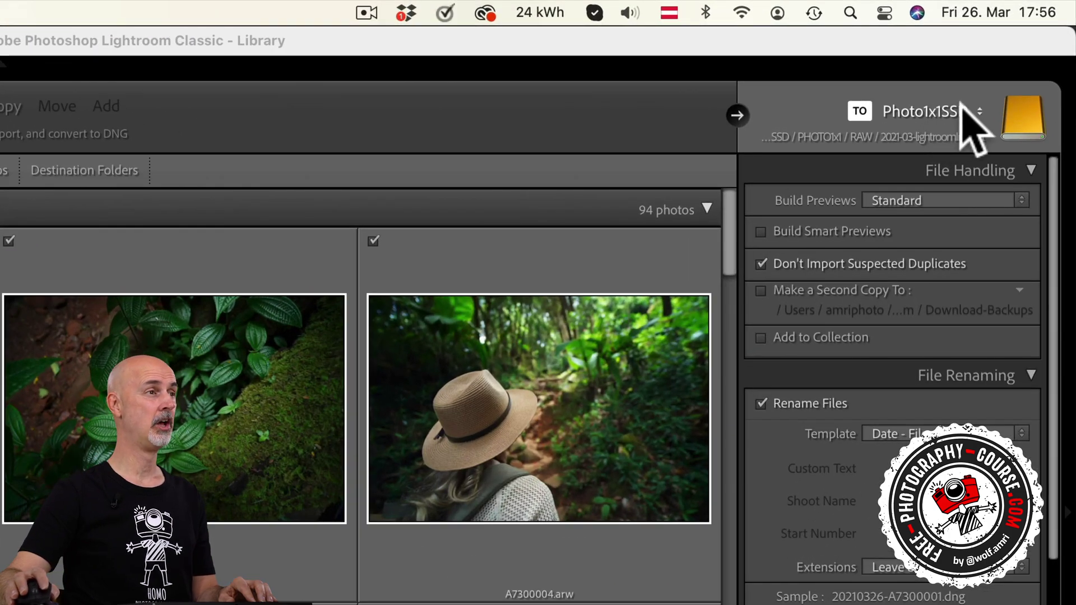
# Show the import destination popup from the To drive name.
pyautogui.click(1028, 55)
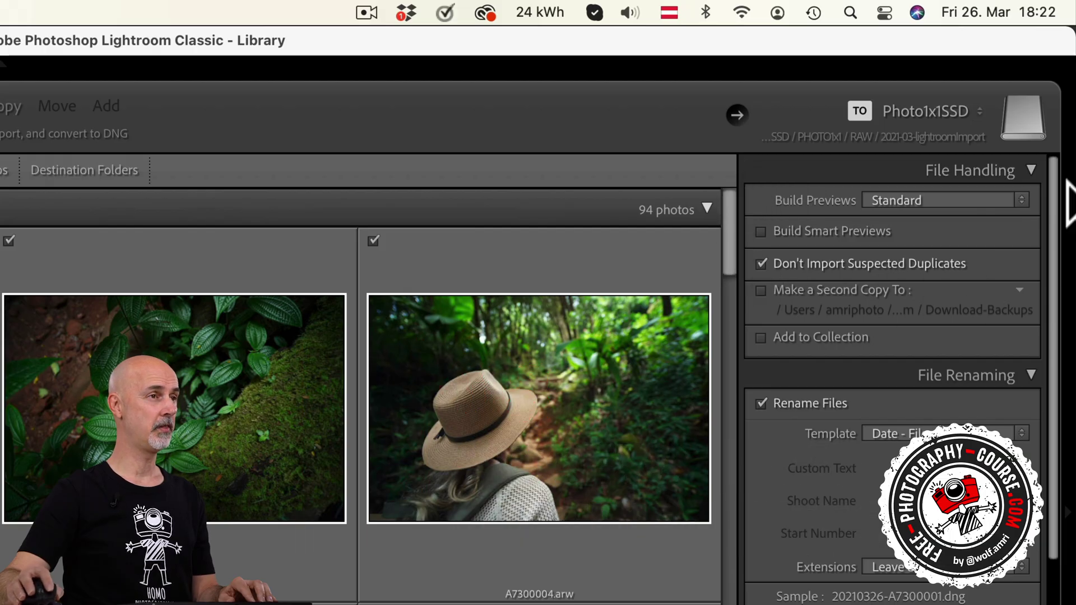
# Keep Standard previews and tick Build Smart Previews.
pyautogui.click(1024, 200)
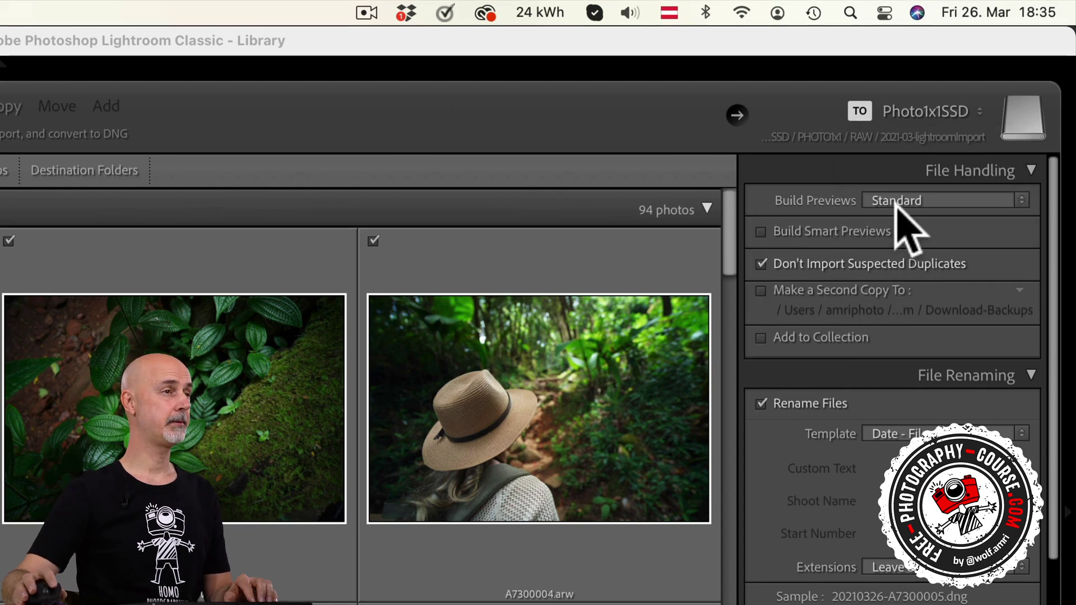
pyautogui.click(761, 231)
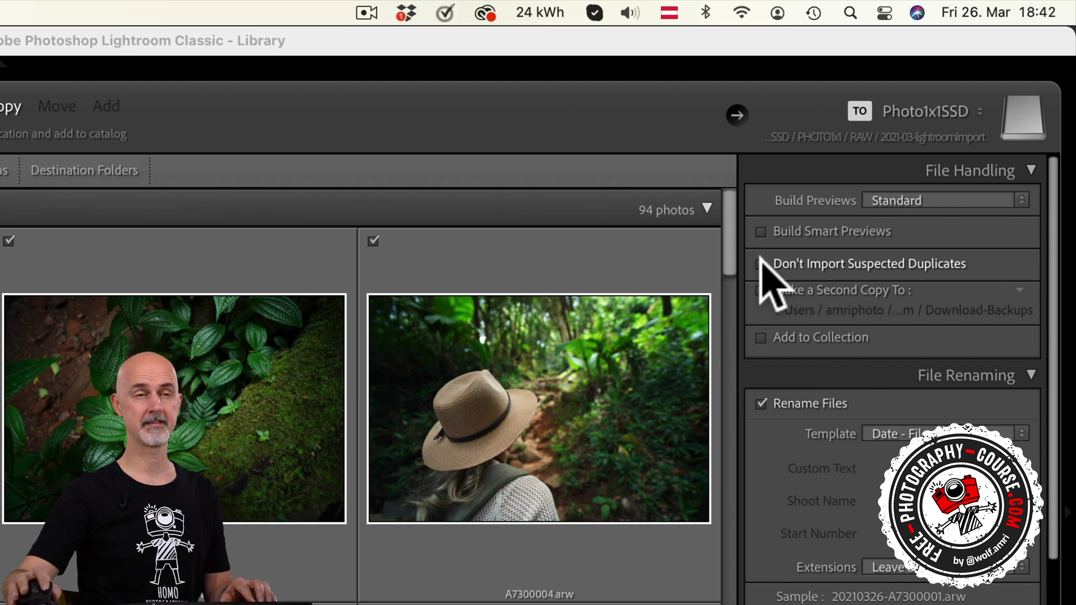
pyautogui.click(761, 261)
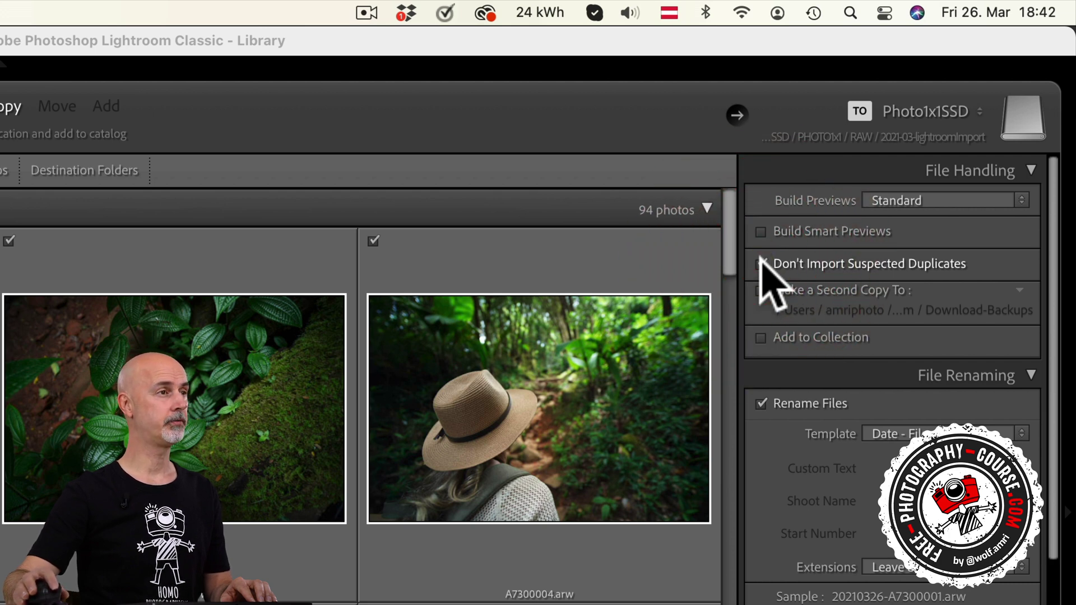
pyautogui.click(760, 262)
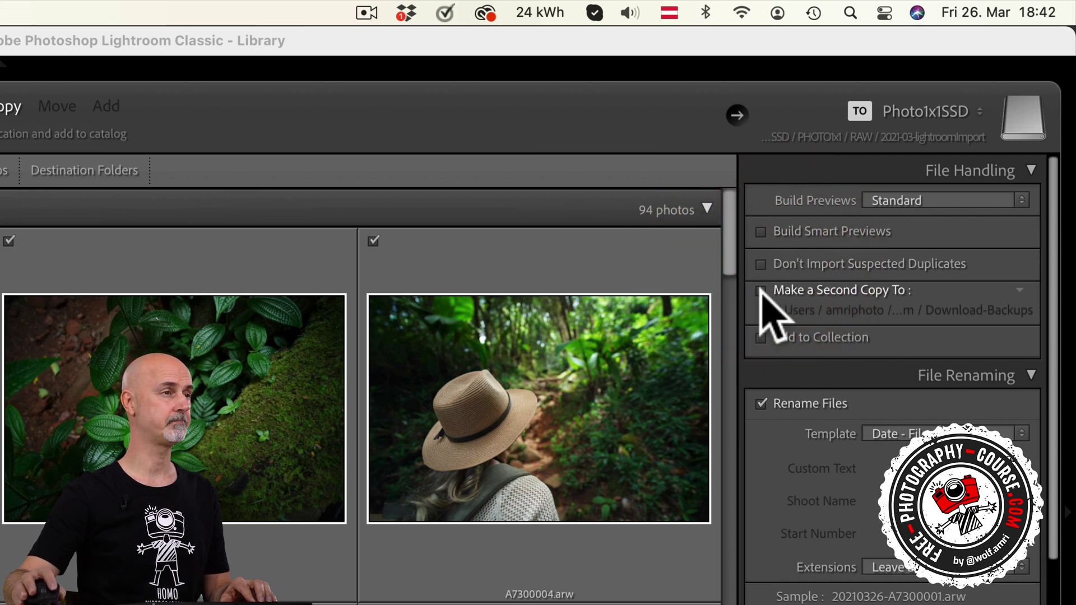
pyautogui.click(761, 290)
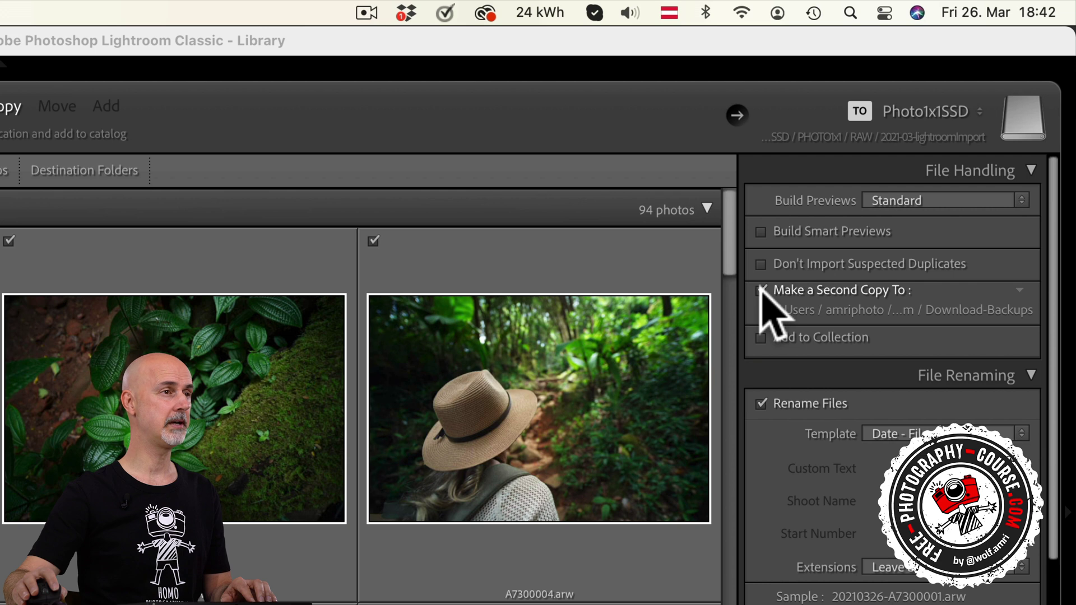
pyautogui.click(1021, 290)
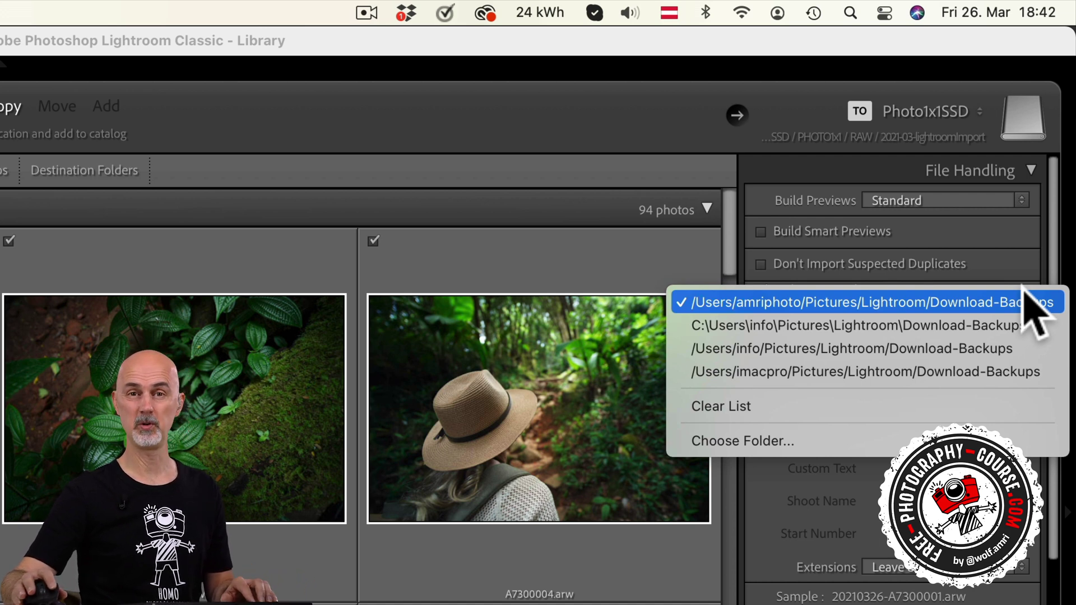
pyautogui.click(1025, 289)
pyautogui.click(761, 290)
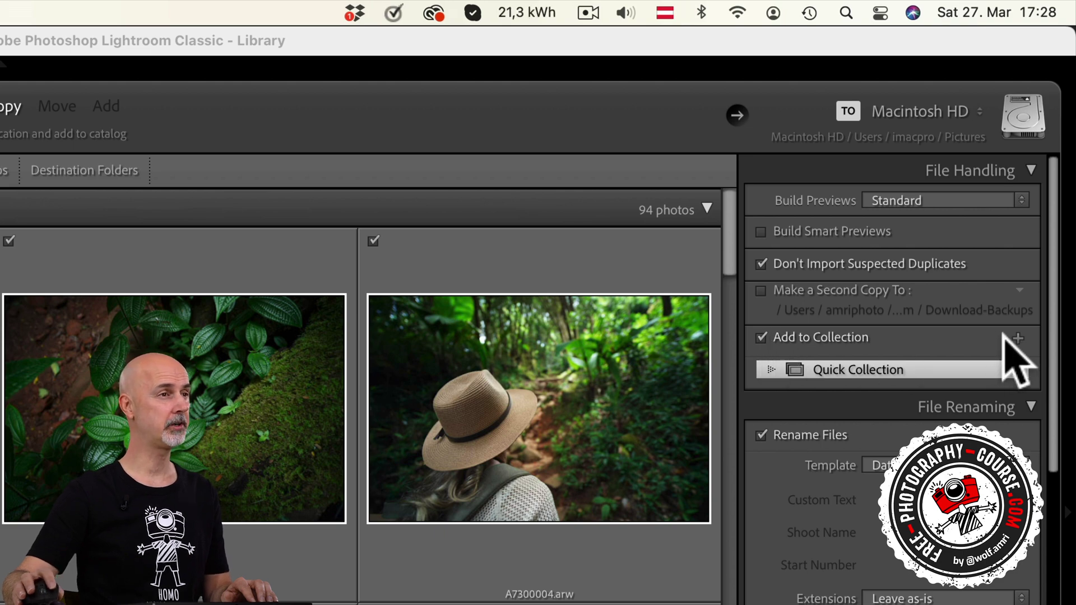
# Create a collection named '2021 bird photos' and select it in the Collections panel.
pyautogui.click(1019, 339)
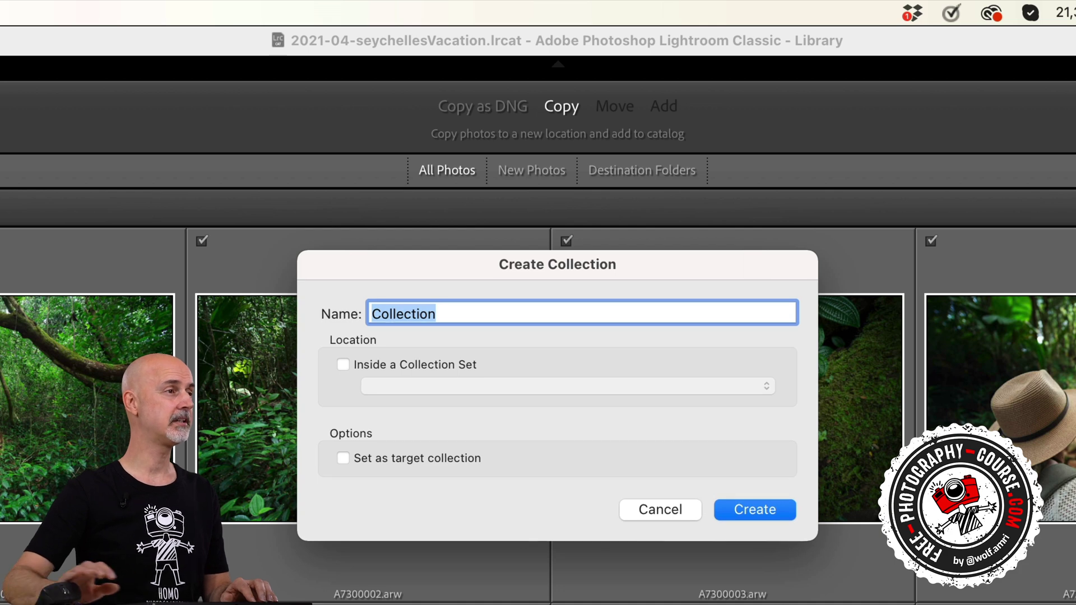
pyautogui.write('2021 bird photos')
pyautogui.click(754, 509)
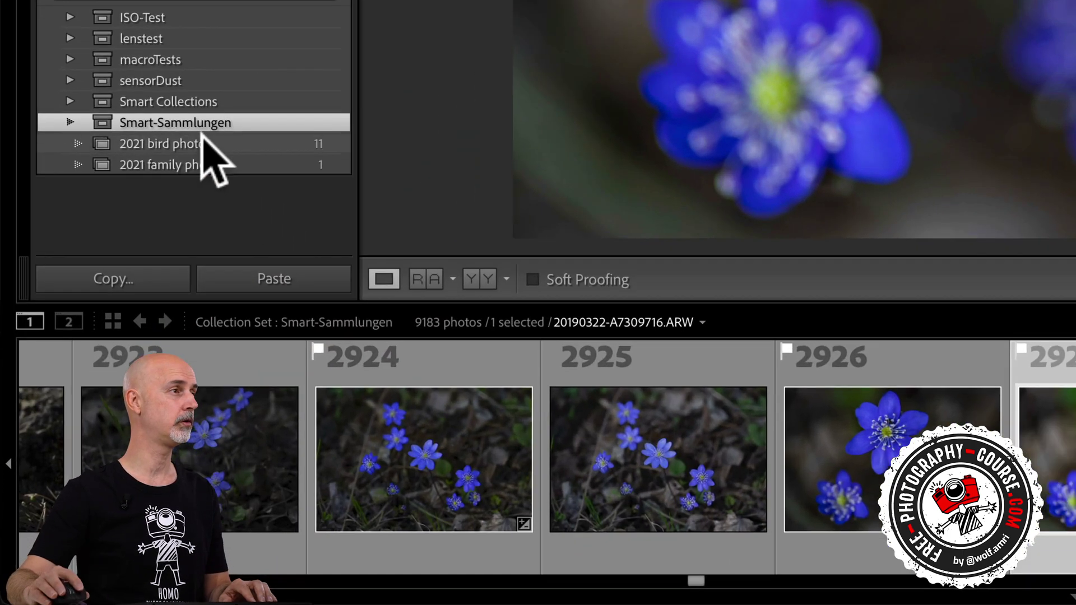
pyautogui.click(99, 374)
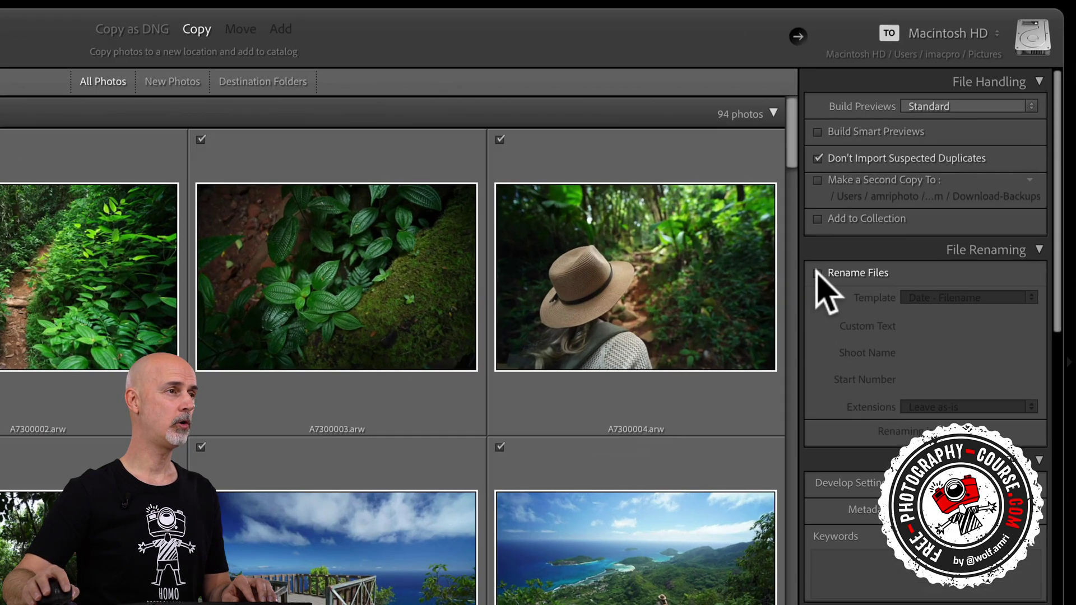
# Rename imports with Shoot Name - Sequence, shoot name 'seychelles-vacation', starting at 100.
pyautogui.click(919, 202)
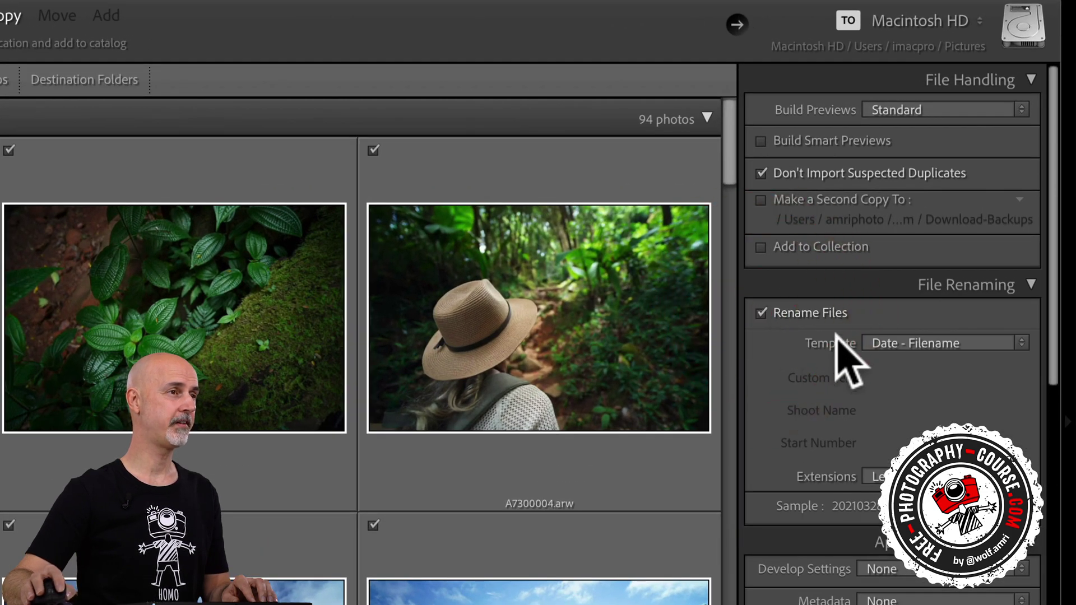
pyautogui.click(863, 338)
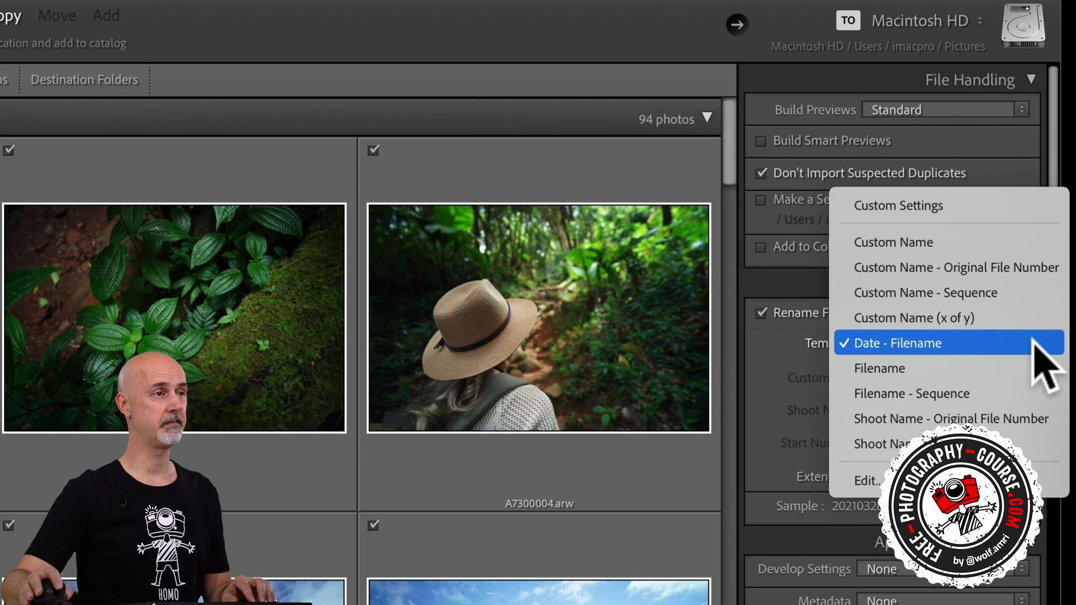
pyautogui.click(964, 444)
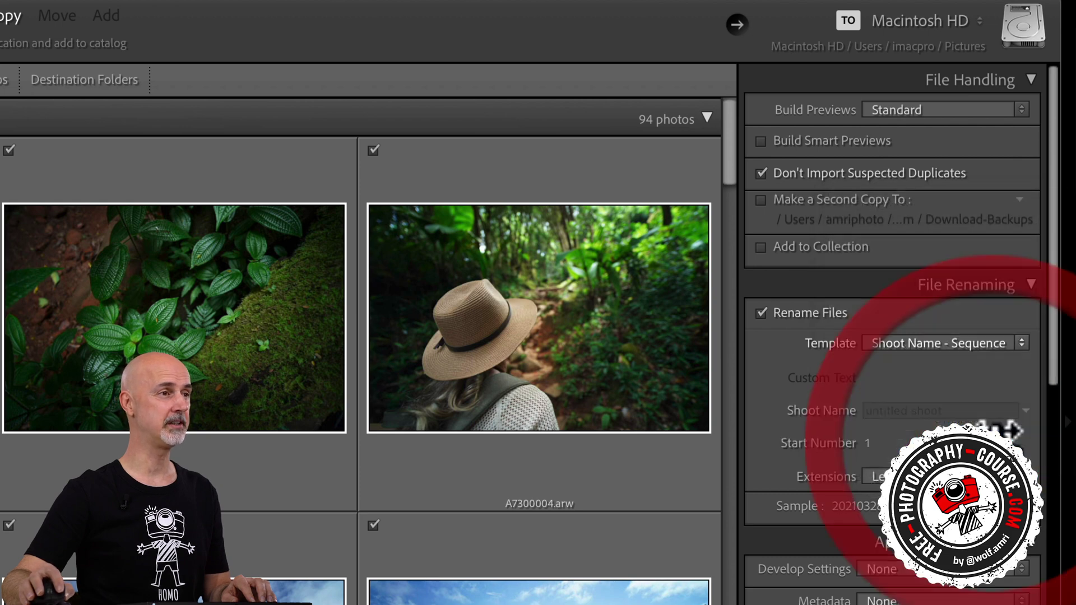
pyautogui.click(948, 419)
pyautogui.write('seychelles-vacation')
pyautogui.press('Tab')
pyautogui.write('100')
pyautogui.press('Return')
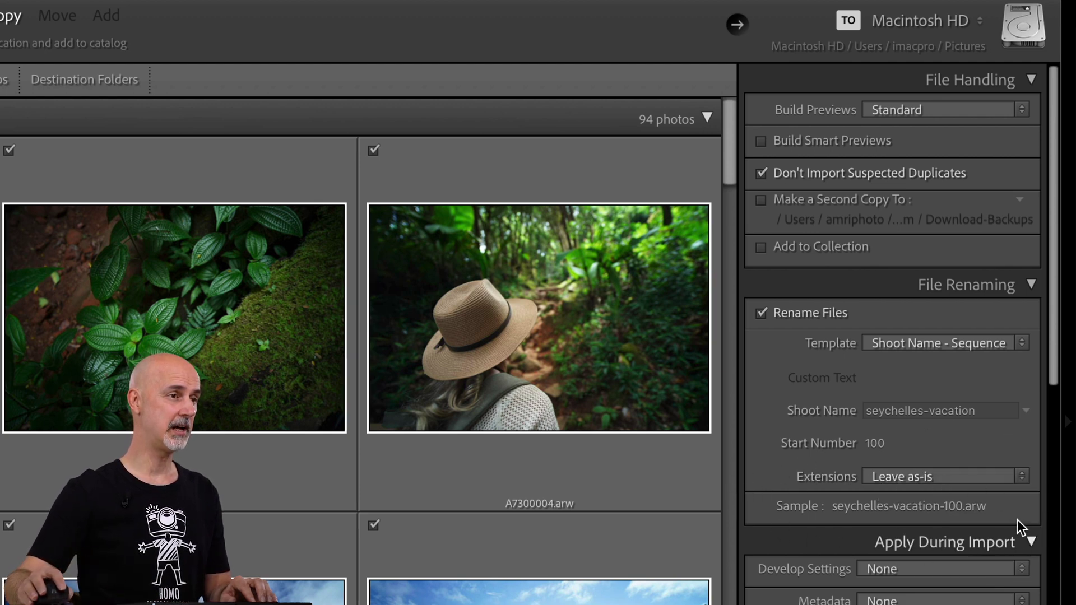
# Reopen the naming templates and search the Mac for files matching '210128'.
pyautogui.click(1023, 343)
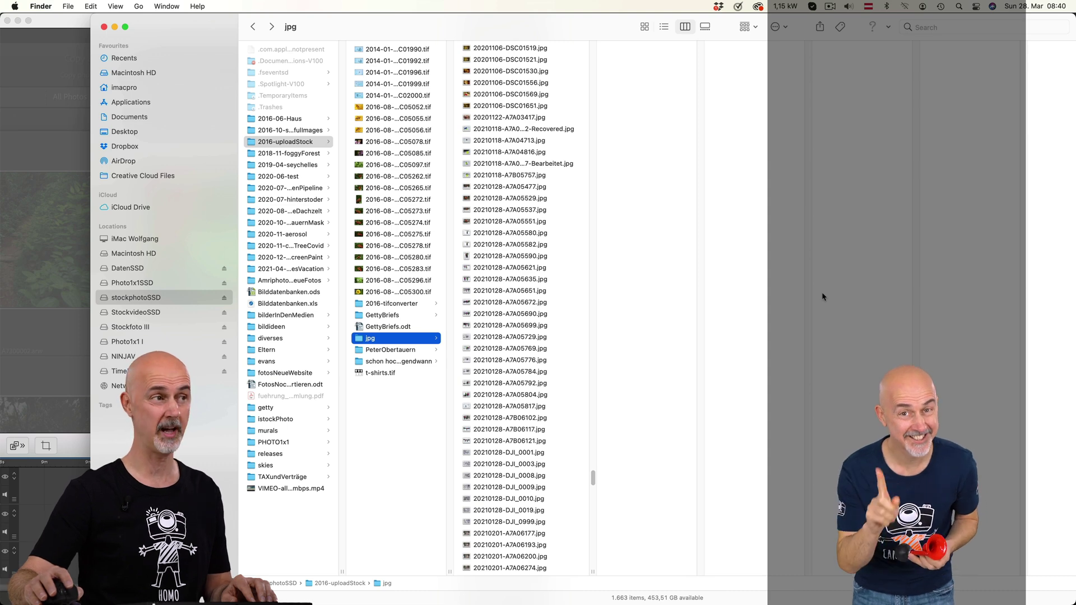
pyautogui.click(953, 27)
pyautogui.write('210128')
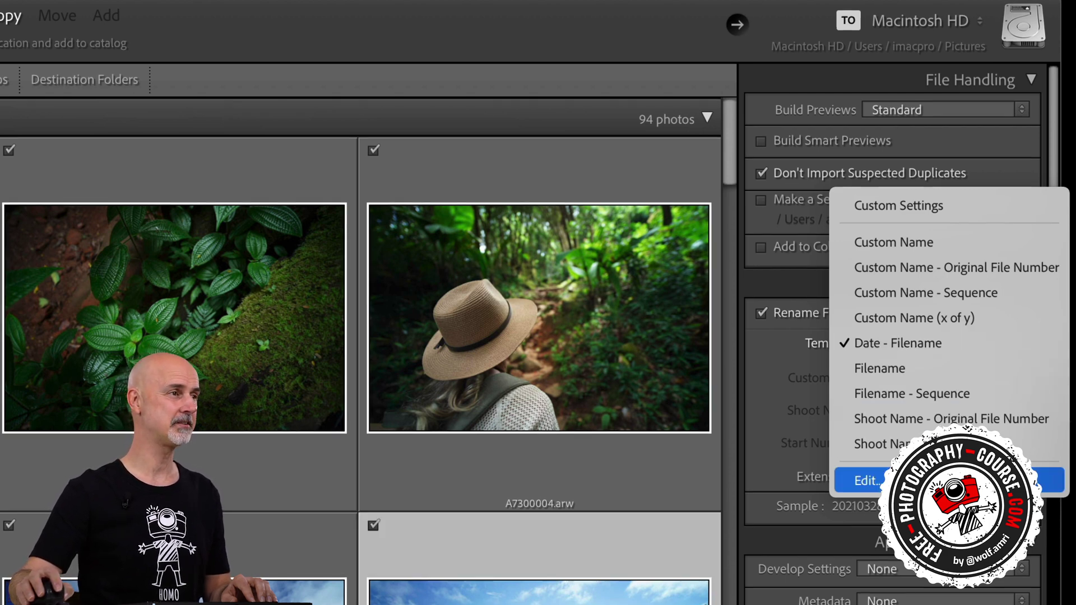
# Insert Shoot Name into a custom filename template in the Filename Template Editor.
pyautogui.click(1037, 480)
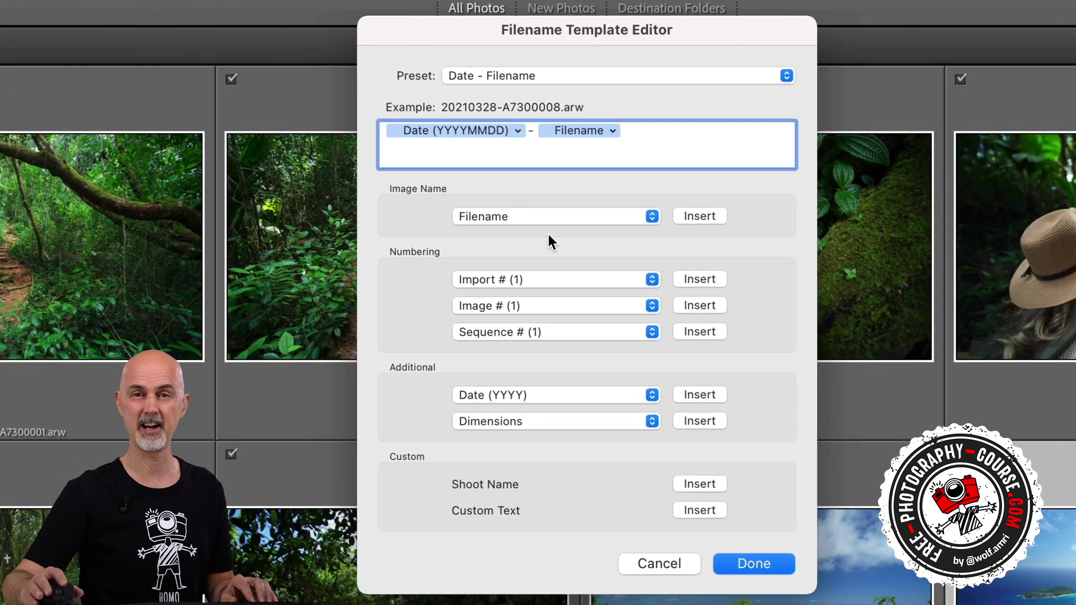
pyautogui.click(699, 484)
pyautogui.click(743, 562)
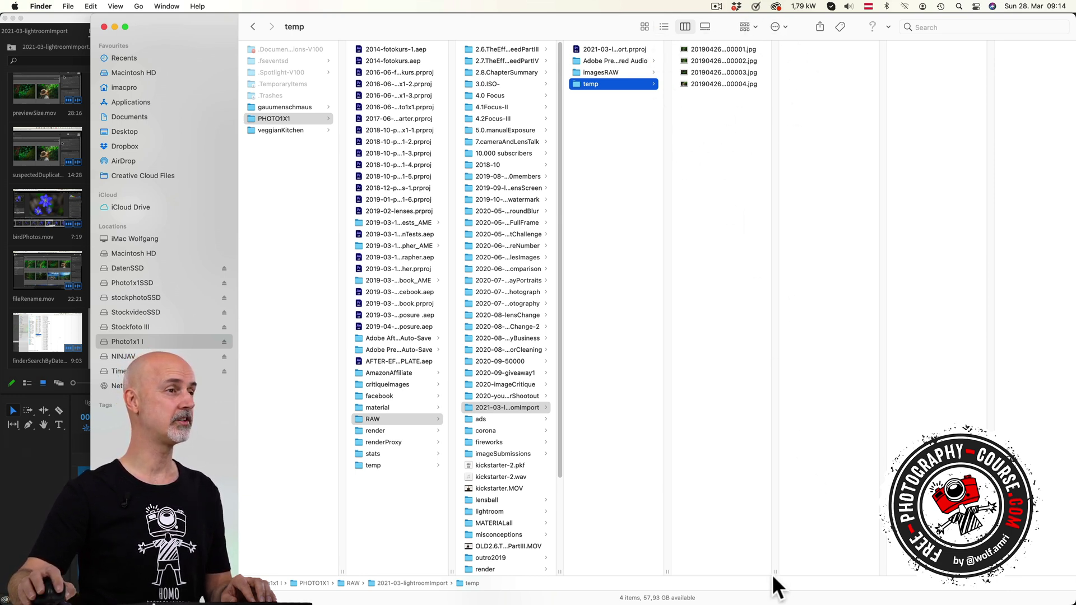
# Widen the Finder column to reveal the full JPG file names.
pyautogui.moveTo(774, 572); pyautogui.dragTo(872, 572)
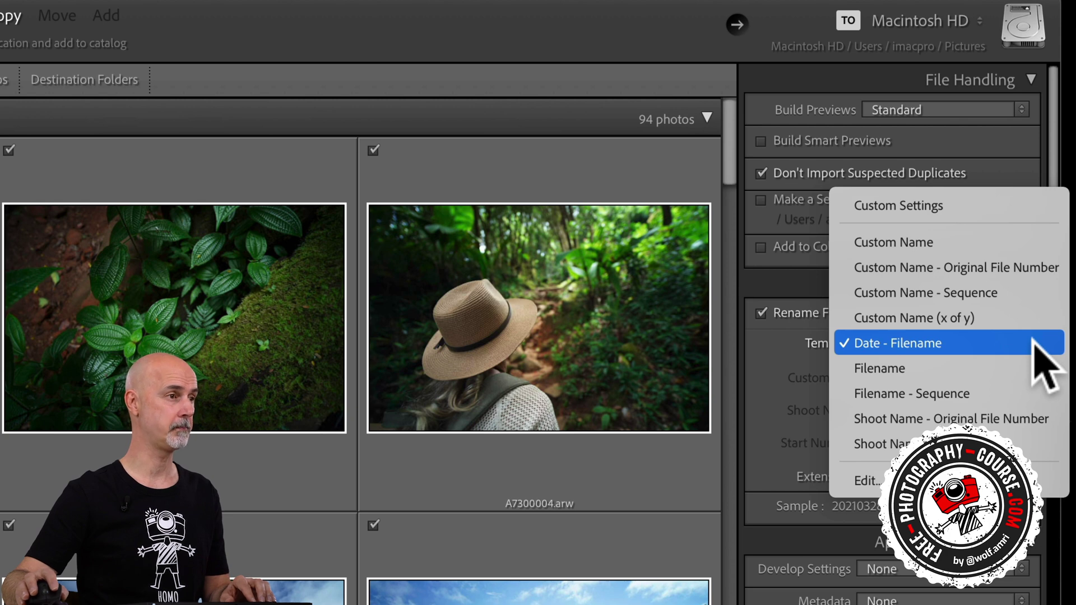
# Keep the Date - Filename template and set file extensions to Leave as-is.
pyautogui.click(1034, 343)
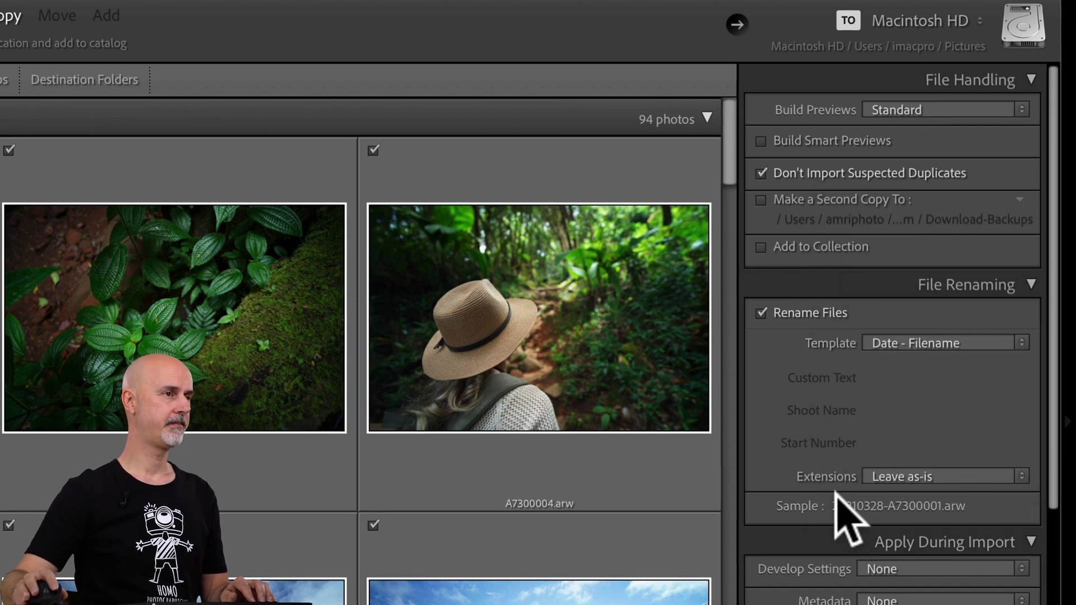
pyautogui.click(1022, 477)
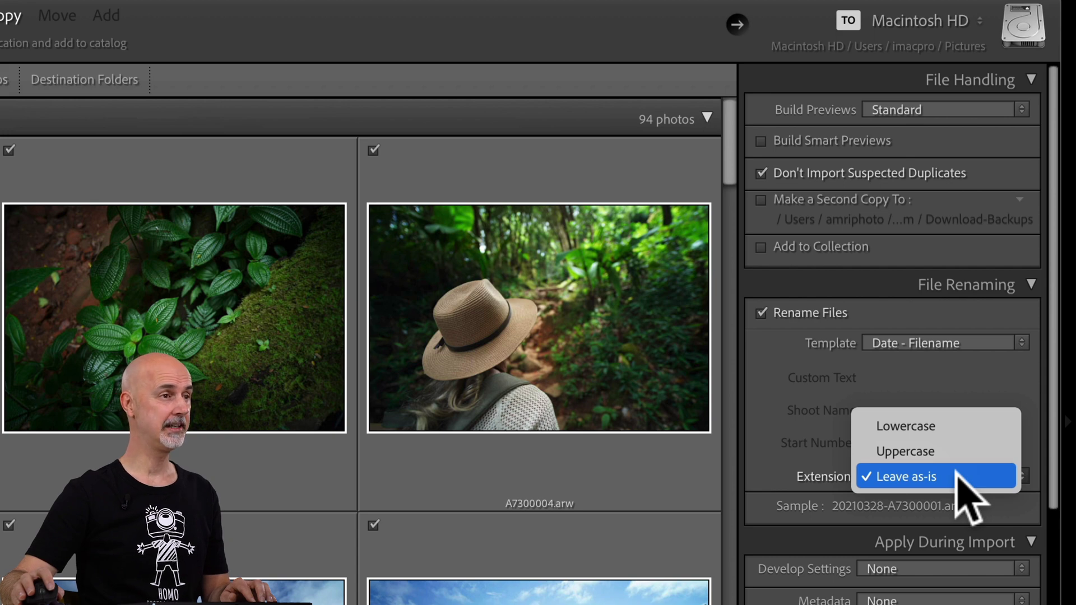
pyautogui.click(956, 476)
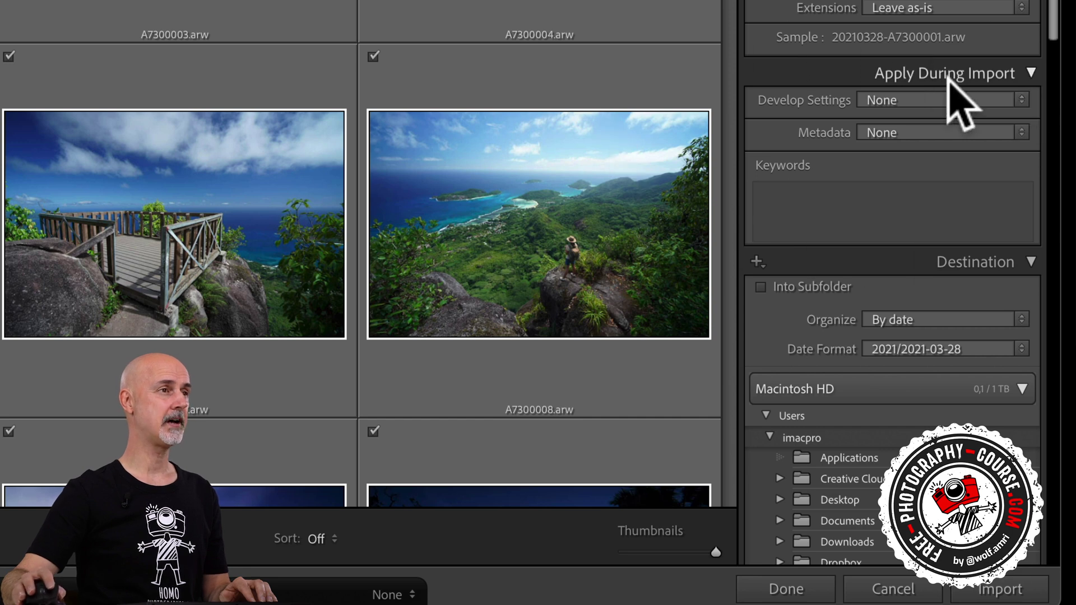
# Open the Develop Settings preset list under Apply During Import.
pyautogui.click(1022, 101)
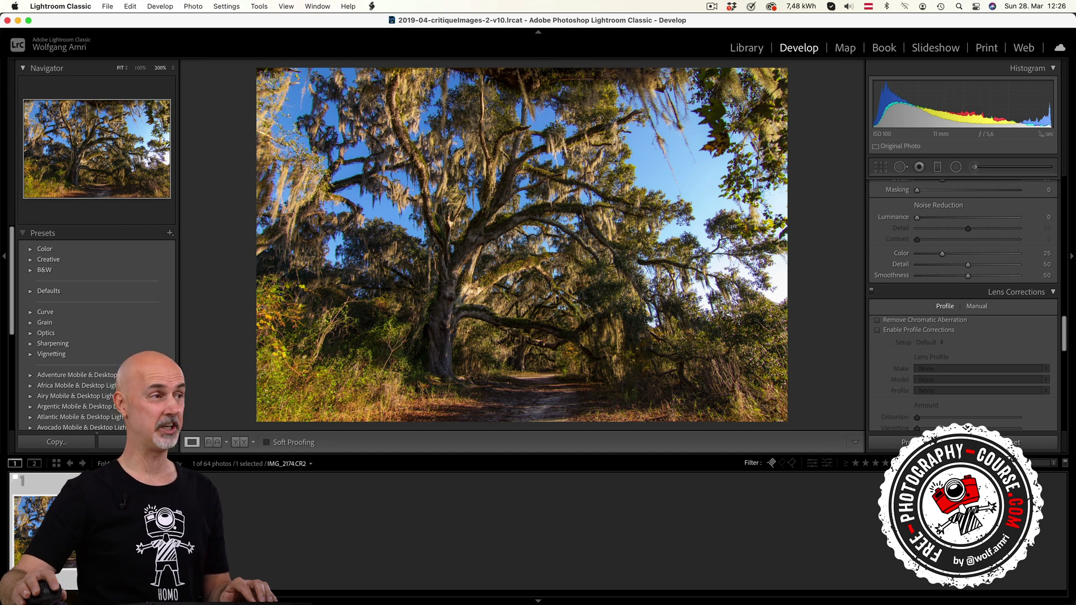
# Zoom into the leaves, toggle Remove Chromatic Aberration on, off and on to compare, then fit.
pyautogui.press('z')
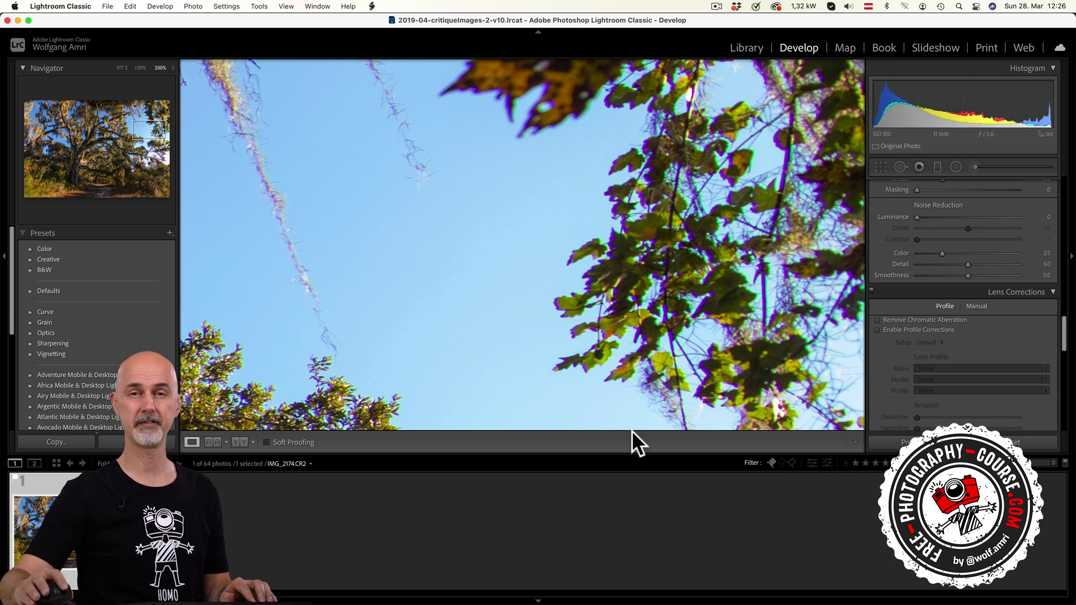
pyautogui.click(878, 320)
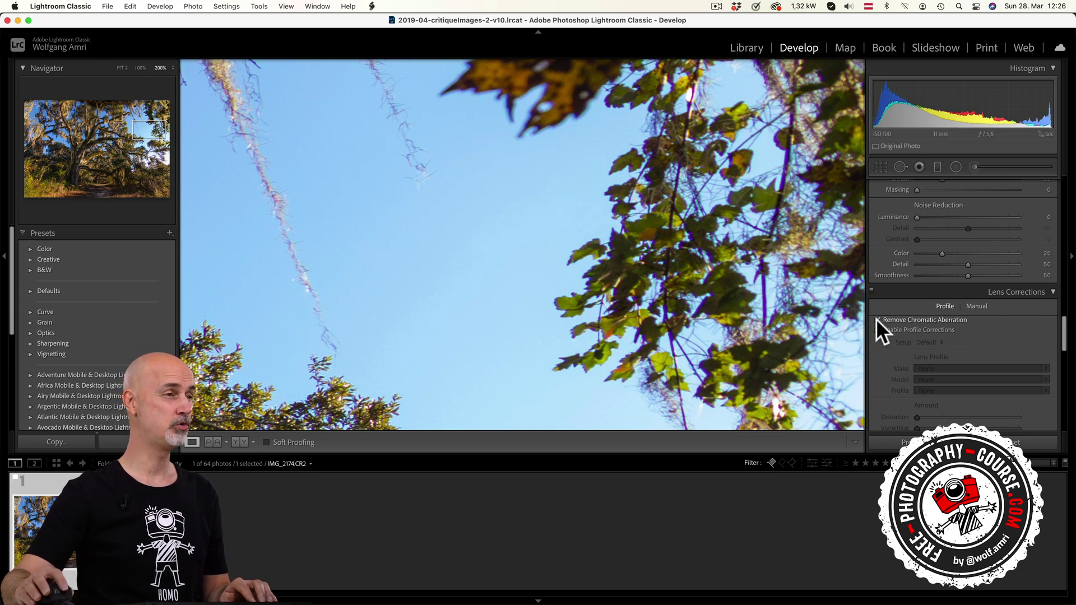
pyautogui.click(878, 320)
pyautogui.click(877, 320)
pyautogui.click(119, 68)
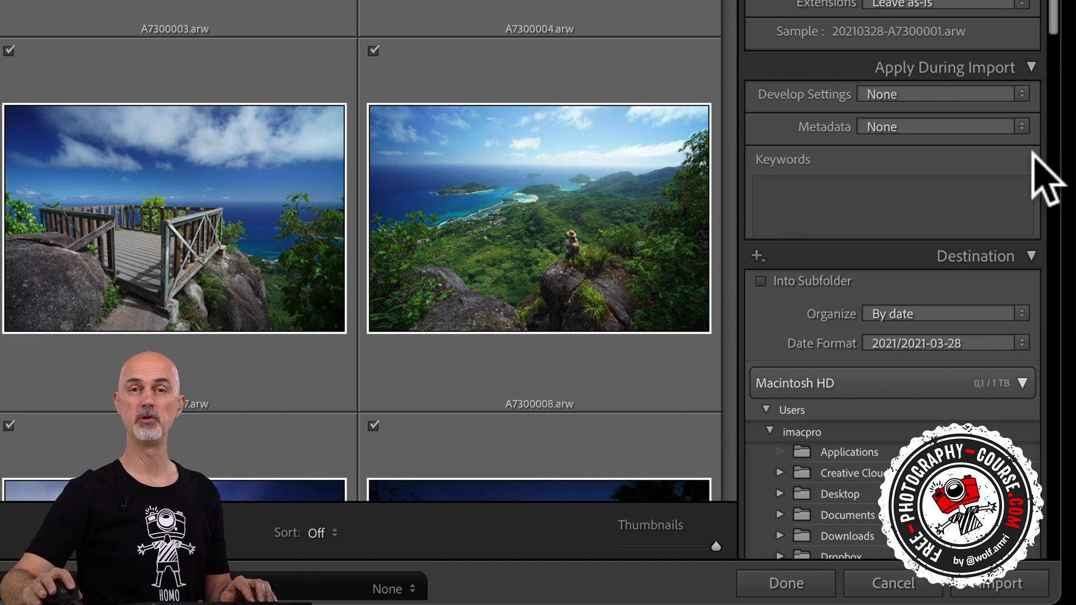
# Try the CA Correction, importPreset and DSLR import develop presets for the import.
pyautogui.click(1022, 93)
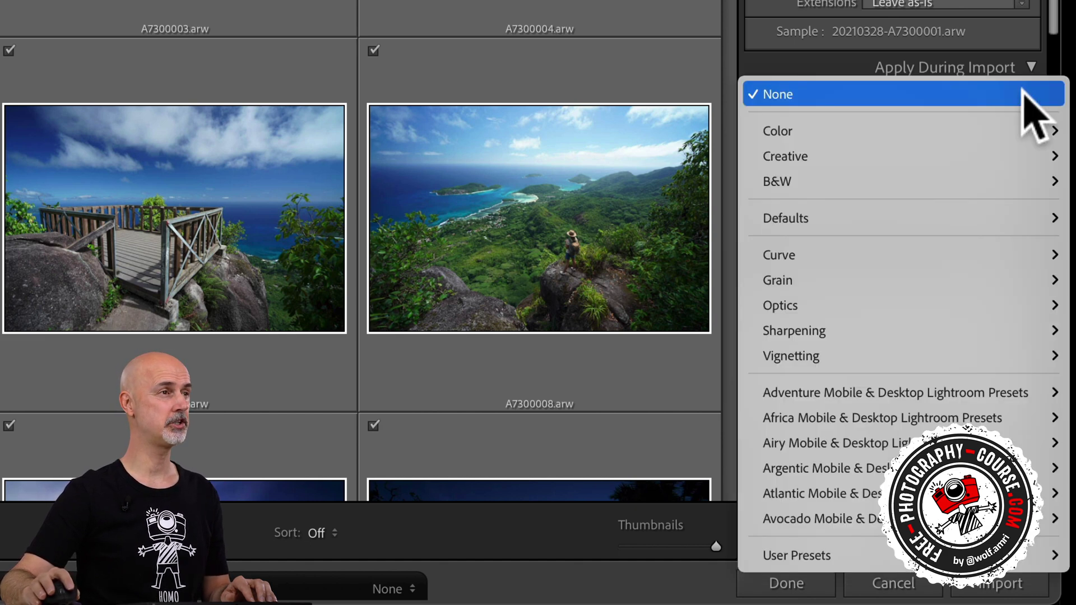
pyautogui.moveTo(841, 305)
pyautogui.click(636, 305)
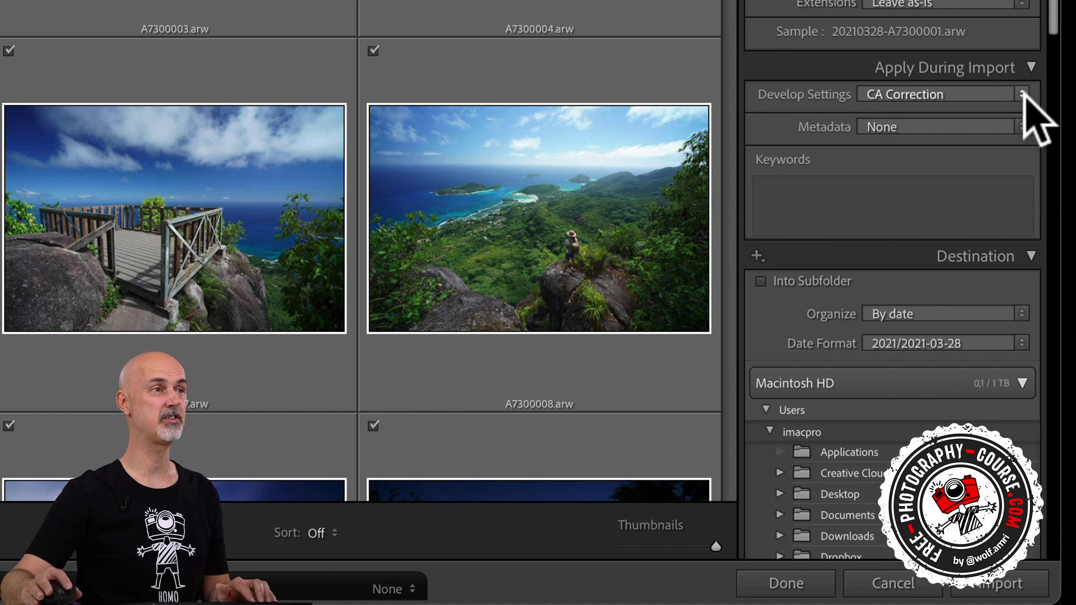
pyautogui.click(1022, 96)
pyautogui.moveTo(796, 592)
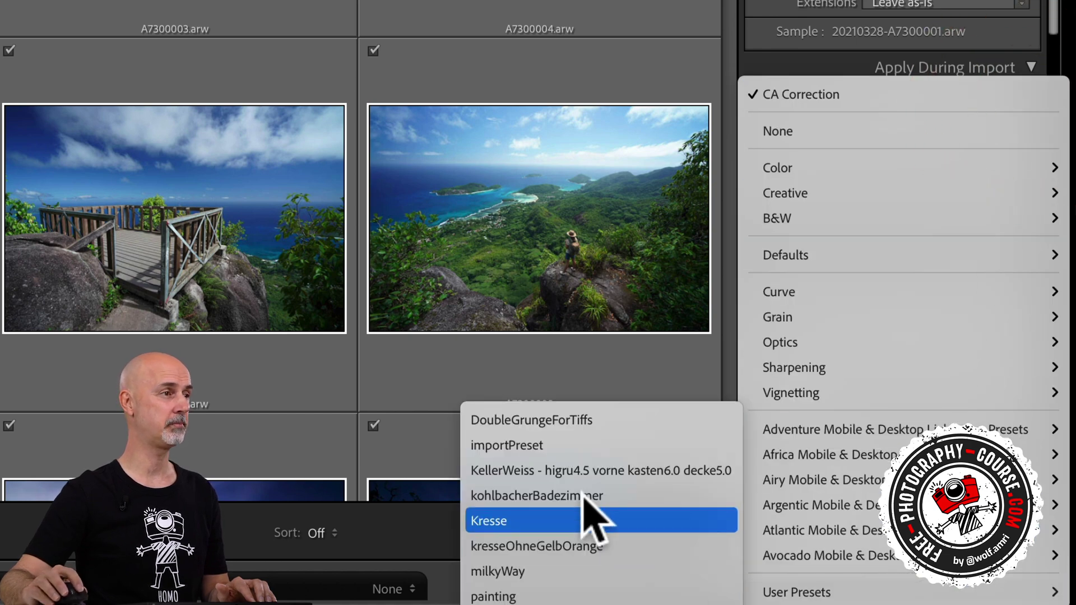
pyautogui.click(577, 448)
pyautogui.click(1022, 95)
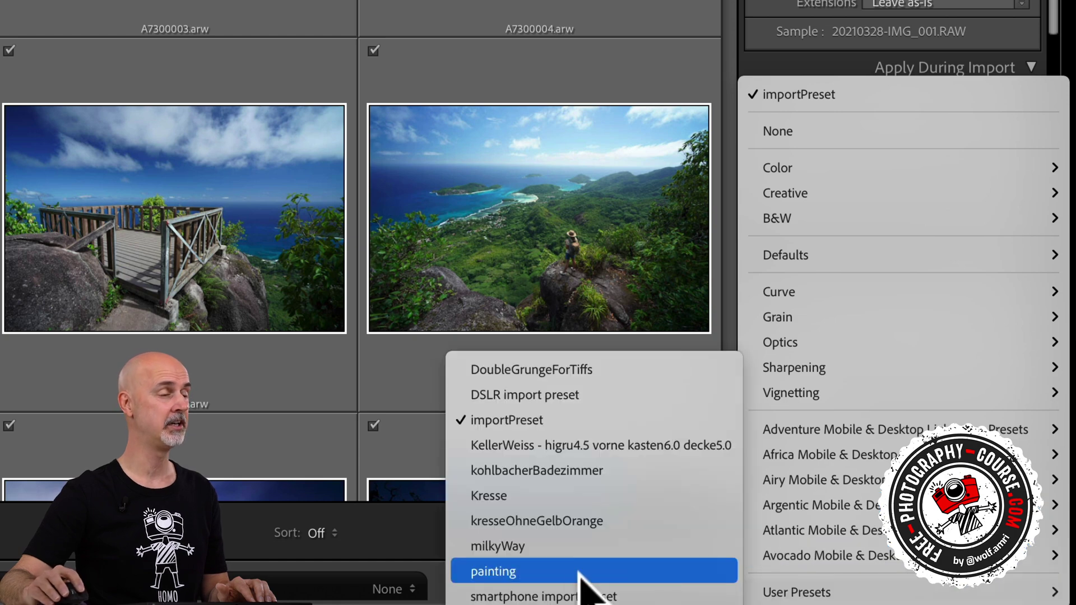
pyautogui.click(544, 394)
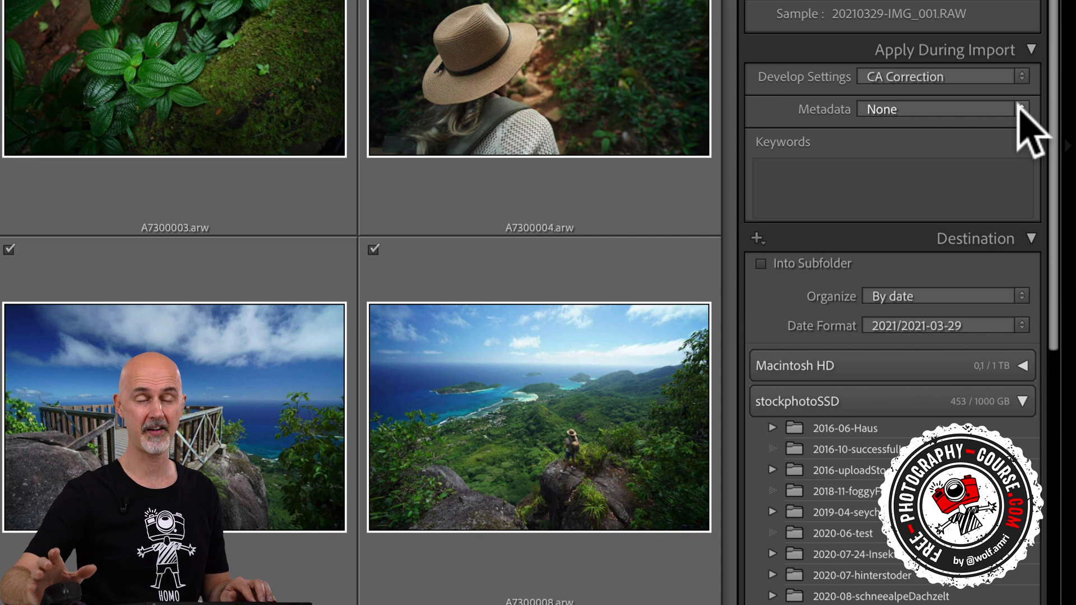
# Create a new import metadata preset named 'copyright import'.
pyautogui.click(1021, 110)
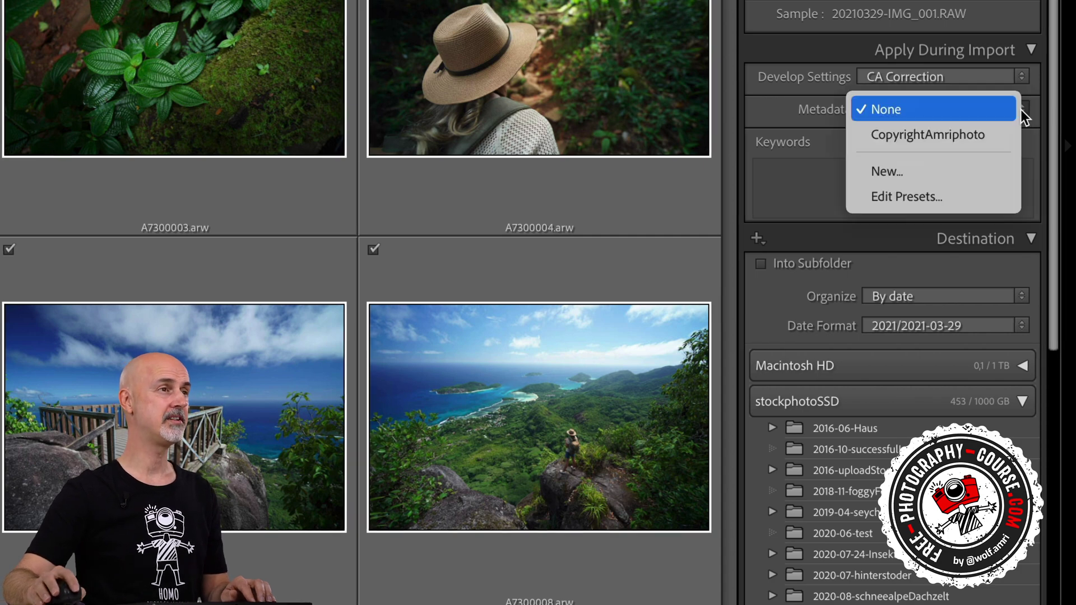
pyautogui.click(996, 135)
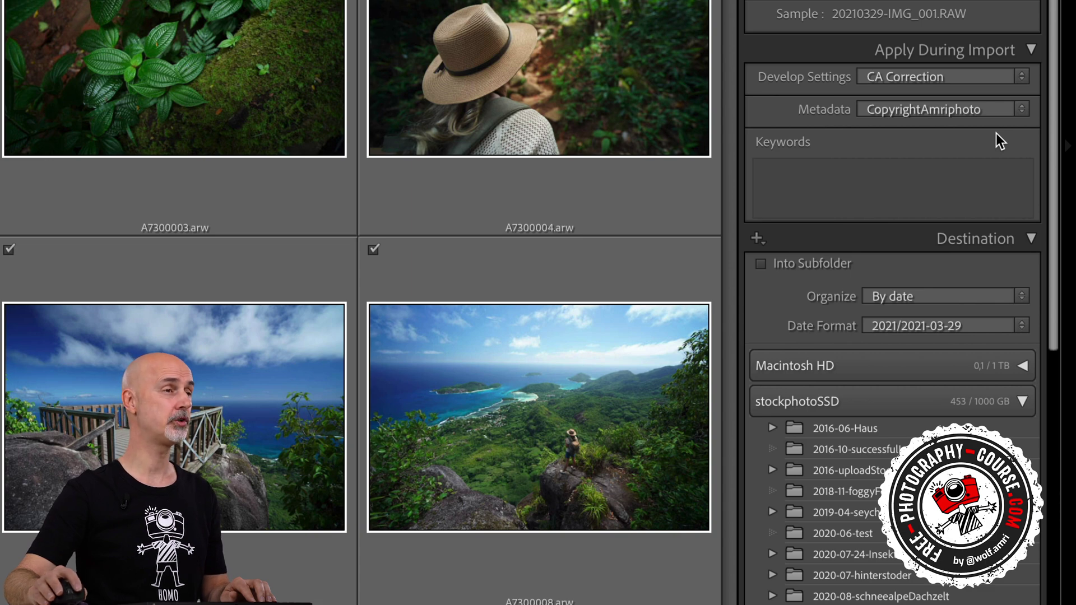
pyautogui.click(995, 108)
pyautogui.click(903, 176)
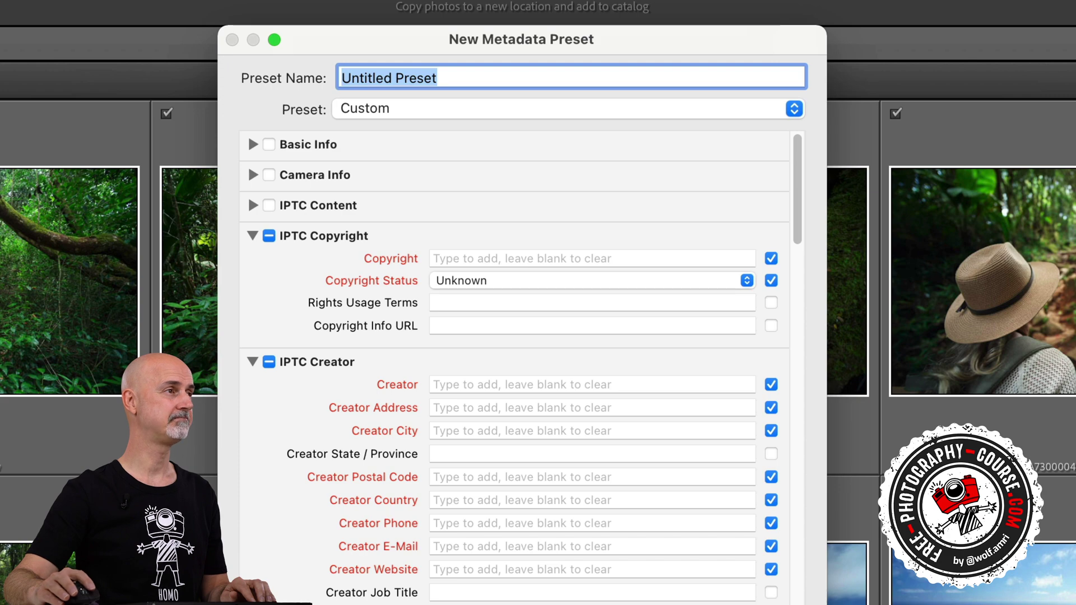
pyautogui.write('copyright import')
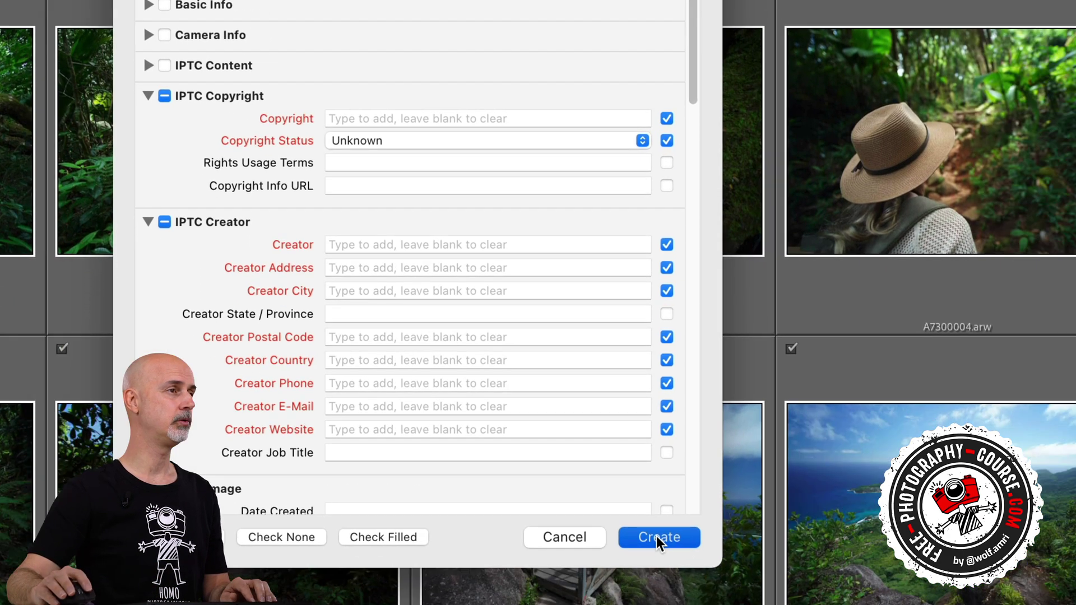
pyautogui.click(656, 535)
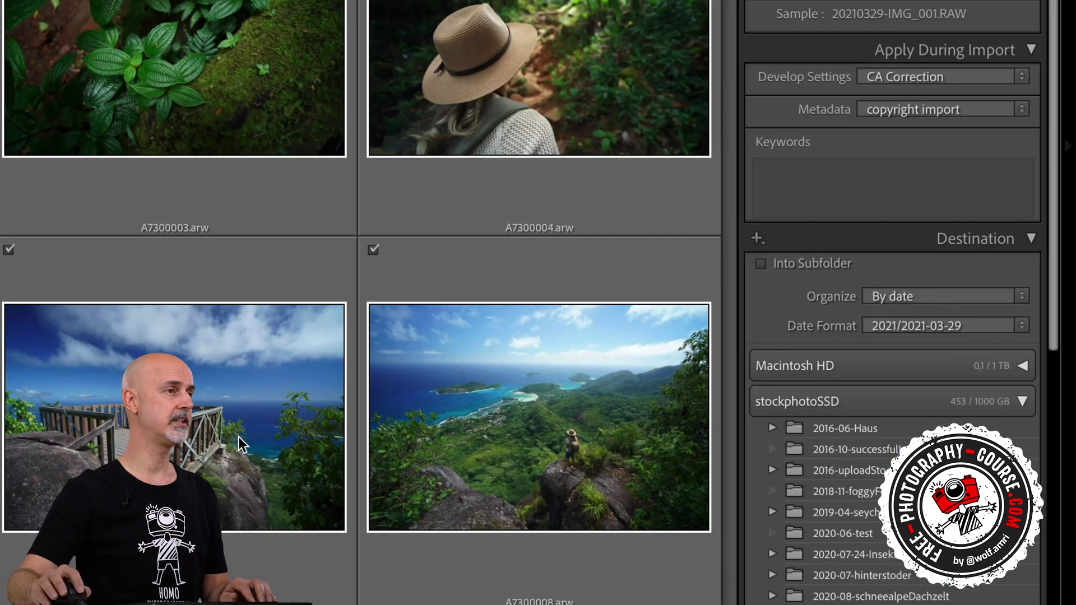
# Keep 'copyright import' as the metadata preset and add keywords vacation, seychelles, travel.
pyautogui.click(1020, 110)
pyautogui.click(930, 109)
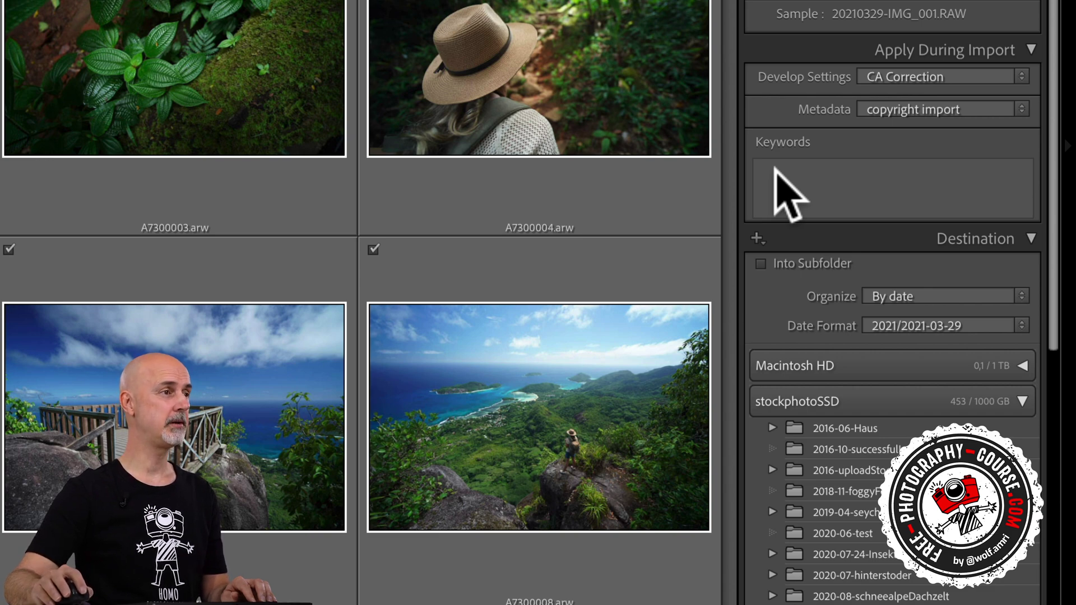
pyautogui.click(775, 168)
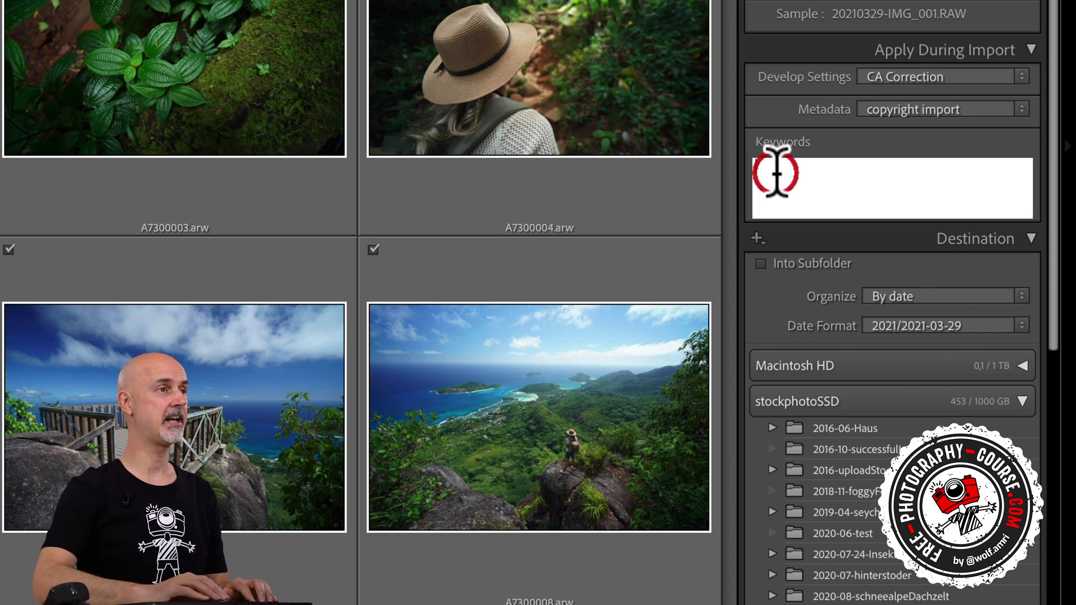
pyautogui.write('vacation, seychelles, travel,')
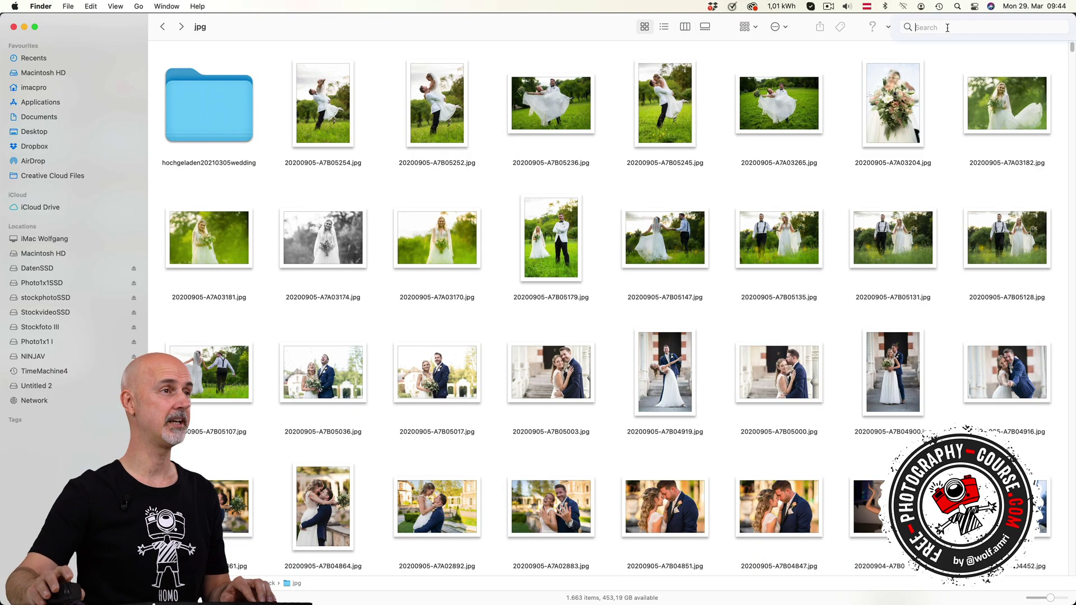
# Search the jpg folder for 'seychelles' and open the 2021-04-seychellesVacation folder.
pyautogui.write('seychelle')
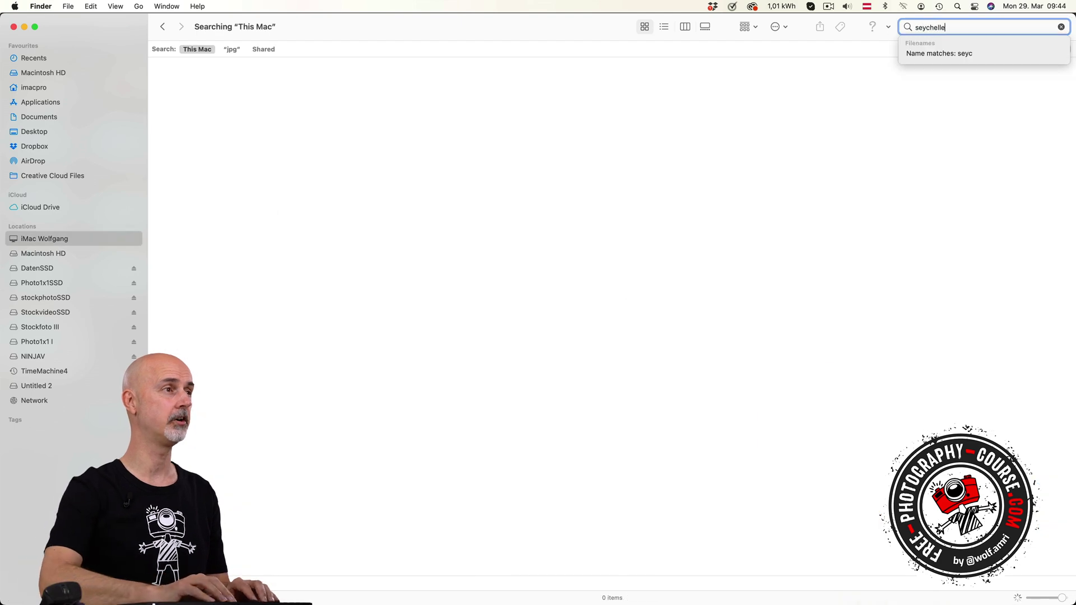
pyautogui.write('s')
pyautogui.click(231, 49)
pyautogui.scroll(-4, 615, 206)
pyautogui.scroll(-3, 616, 207)
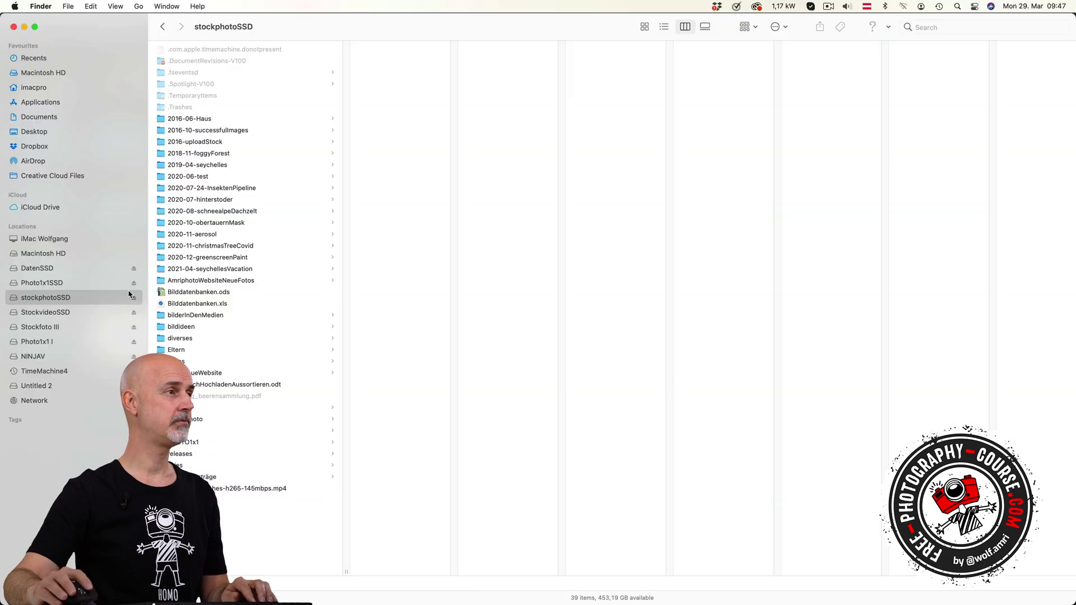
pyautogui.click(203, 272)
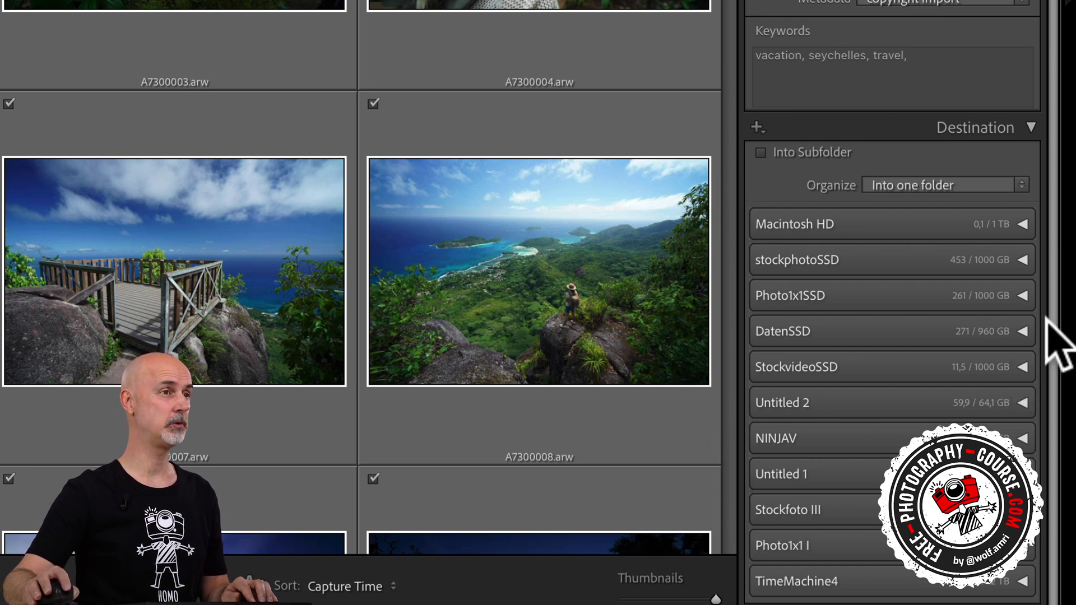
# Set the destination to 2021-04-seychellesVacation on stockphotoSSD, organized by date in 2021/2021-03-29 folders.
pyautogui.click(1022, 261)
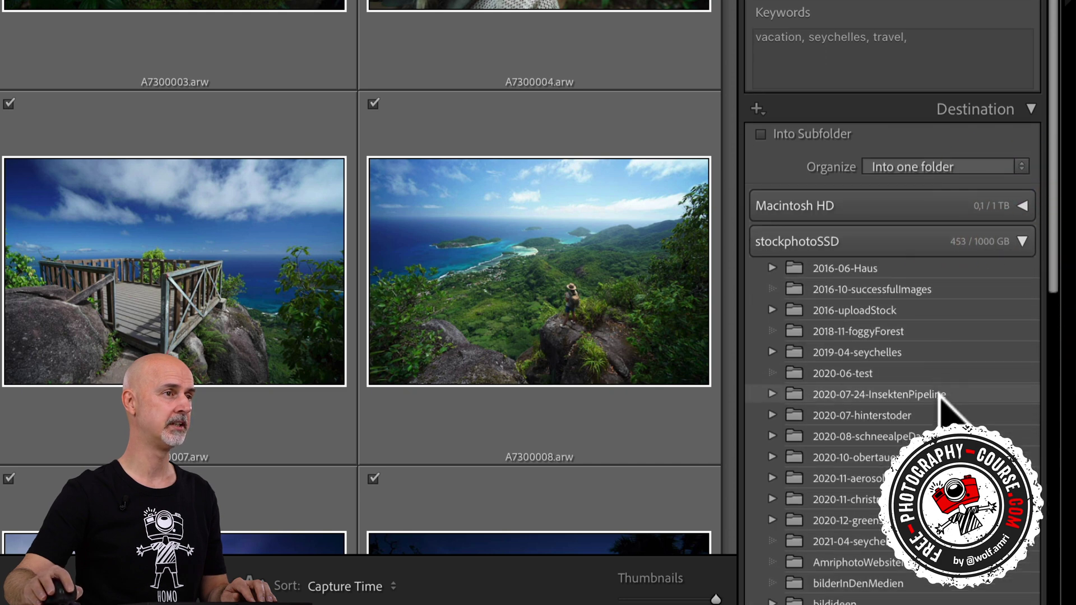
pyautogui.click(888, 541)
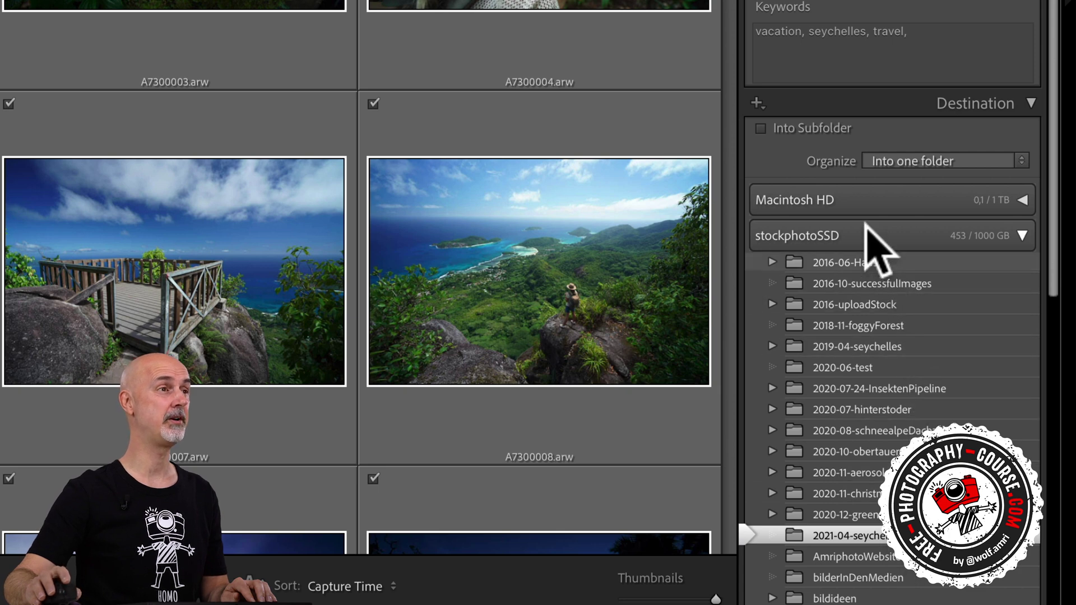
pyautogui.click(908, 161)
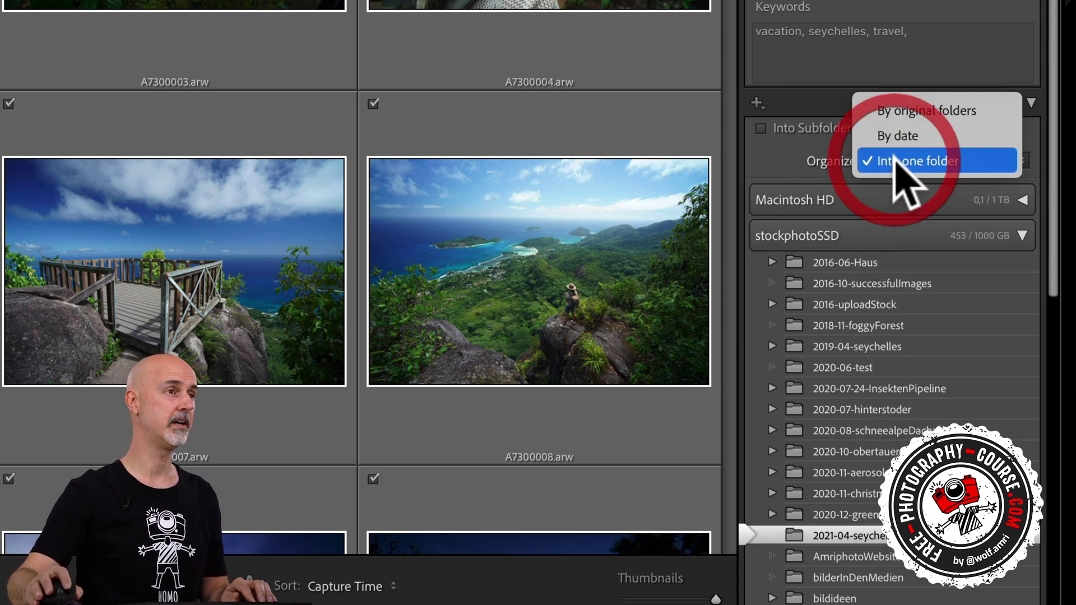
pyautogui.click(989, 136)
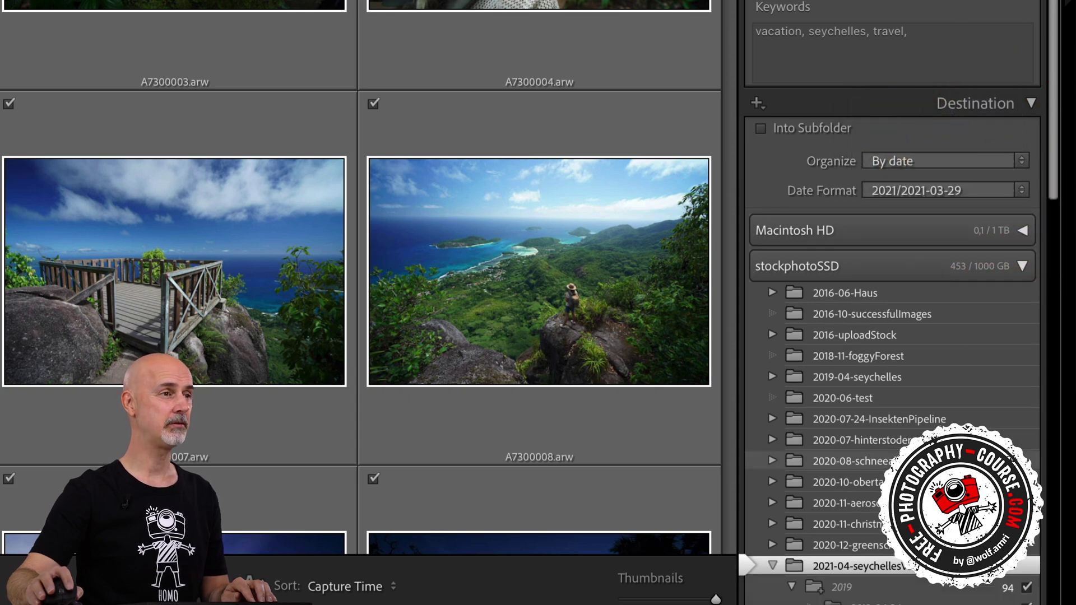
pyautogui.scroll(-2, 932, 252)
pyautogui.scroll(-4, 932, 252)
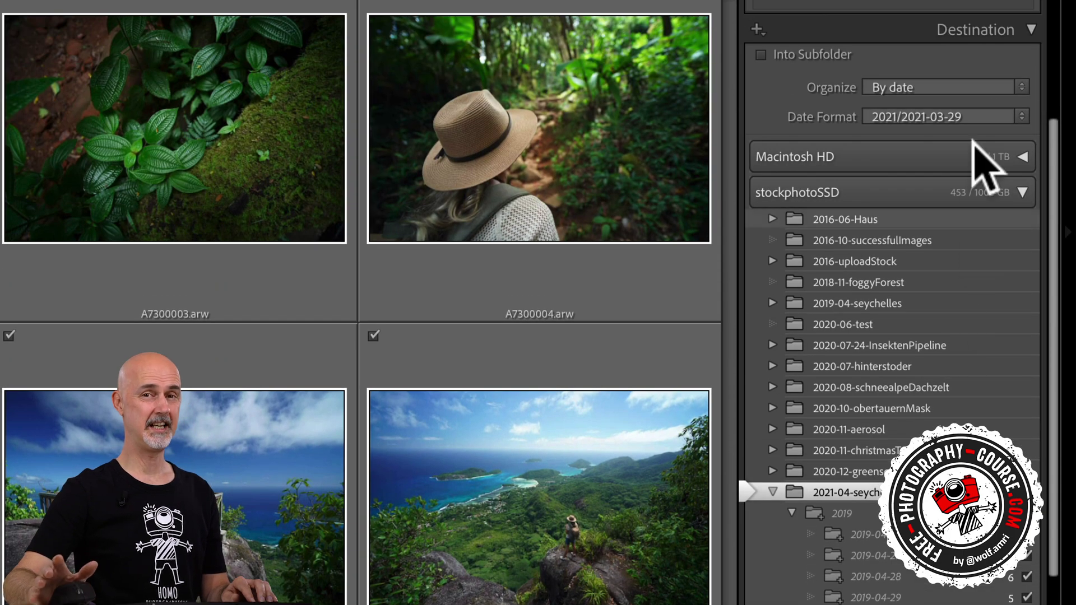
pyautogui.click(1021, 116)
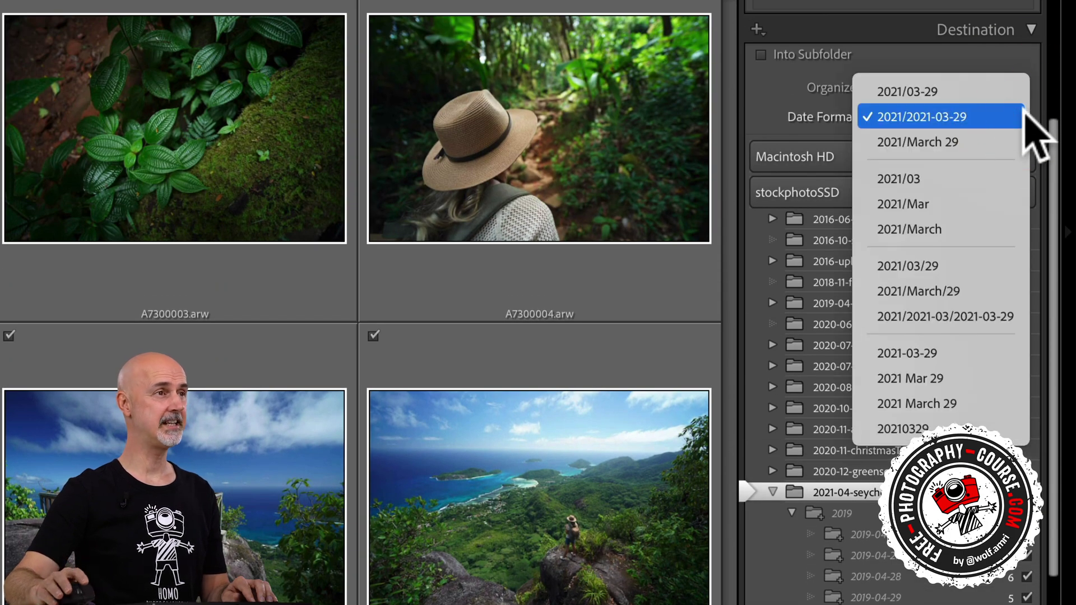
pyautogui.click(1026, 115)
# Import into a subfolder named 'hiking'.
pyautogui.click(761, 55)
pyautogui.click(890, 56)
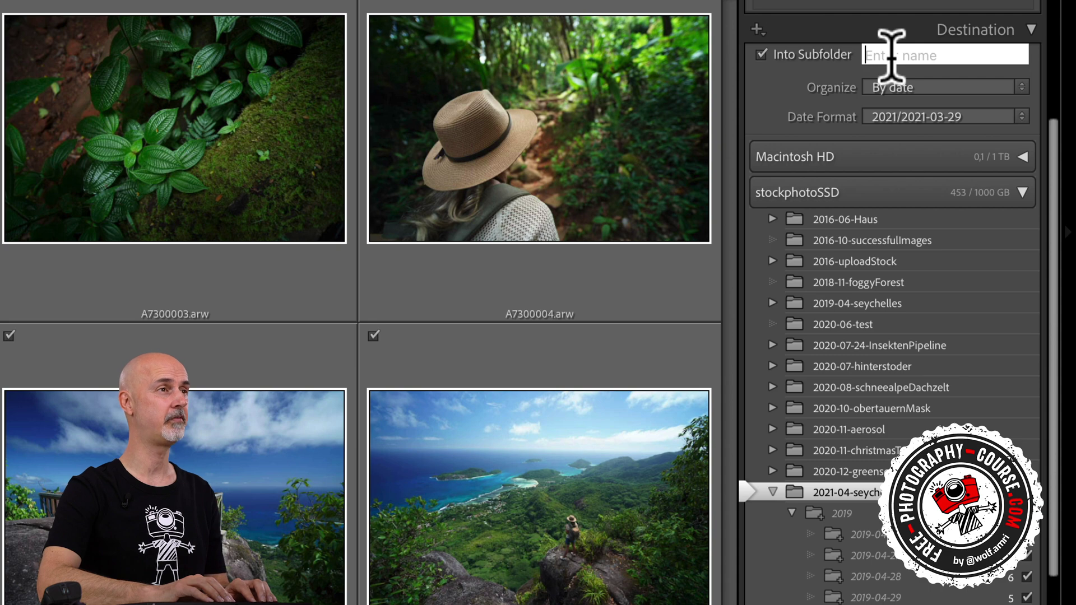
pyautogui.write('hiking')
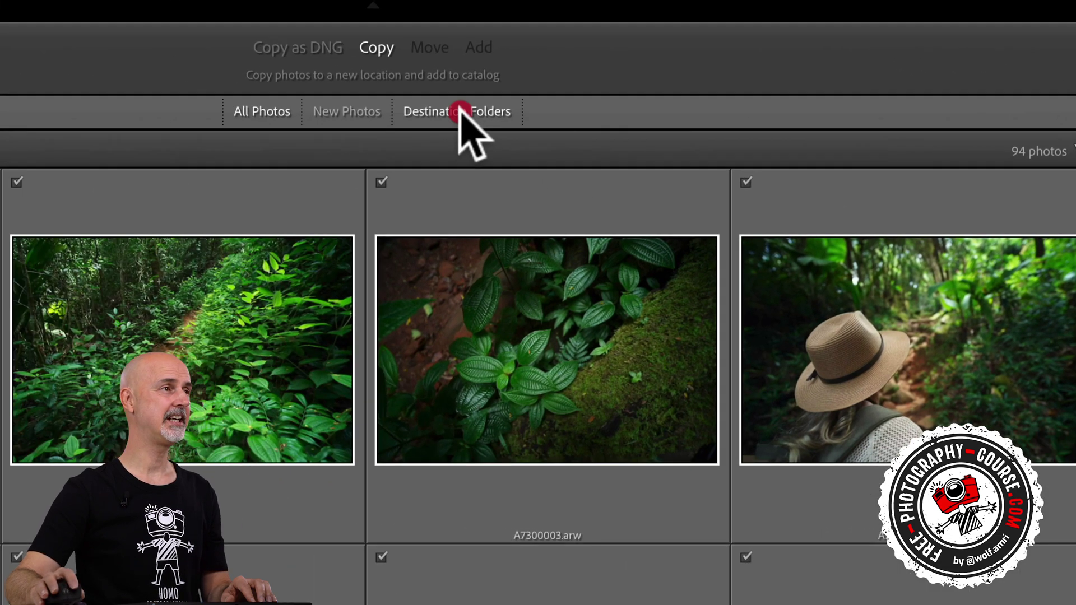
# Group the preview by destination folder, then uncheck and collapse the 2019-04-26 and 2019-04-27 groups.
pyautogui.click(580, 84)
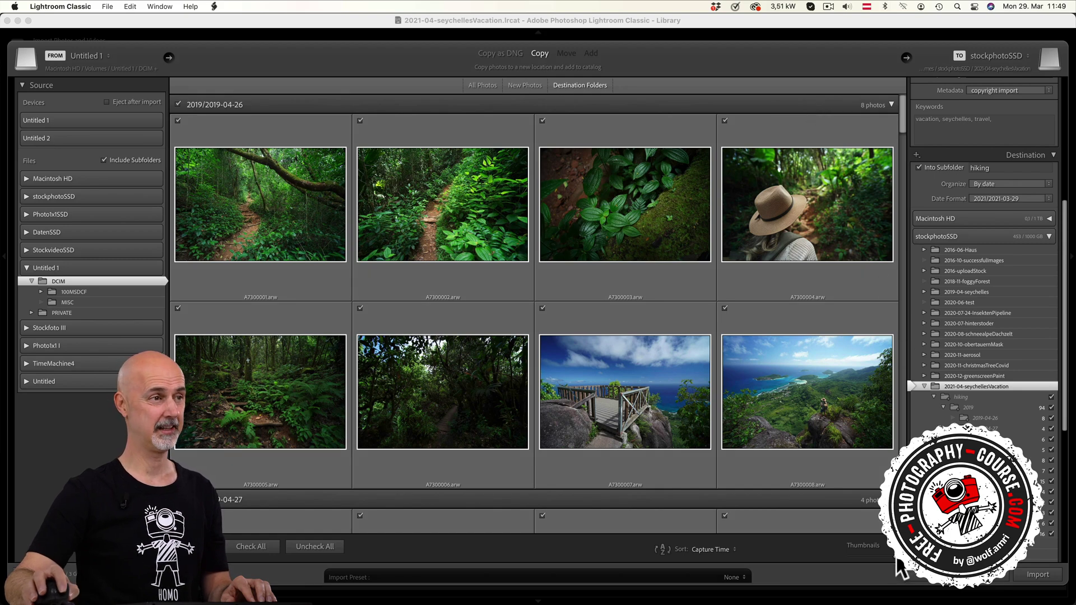
pyautogui.moveTo(877, 555); pyautogui.dragTo(858, 555)
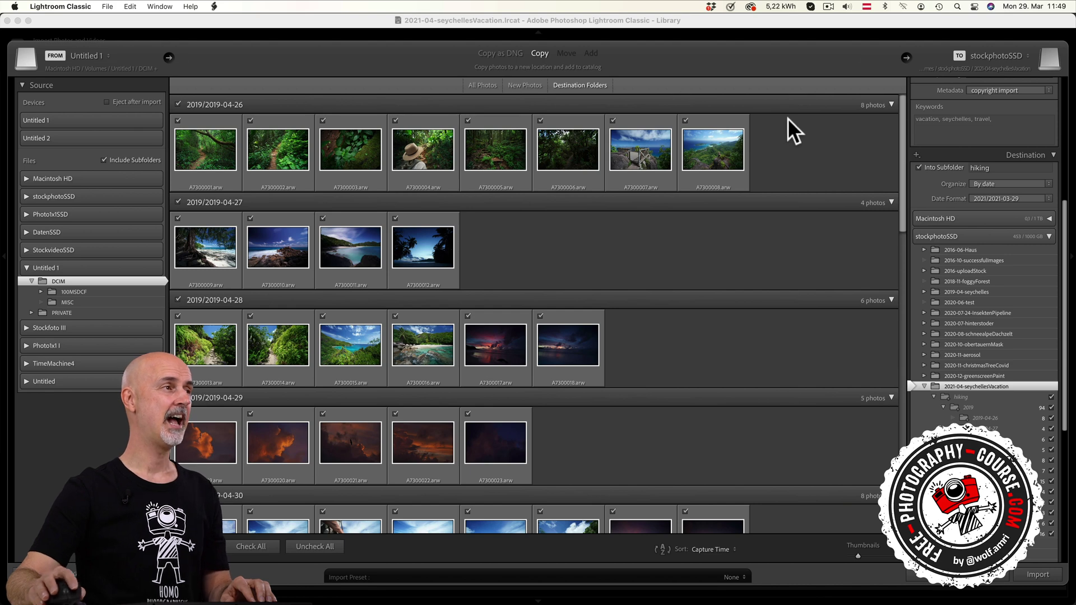
pyautogui.click(177, 104)
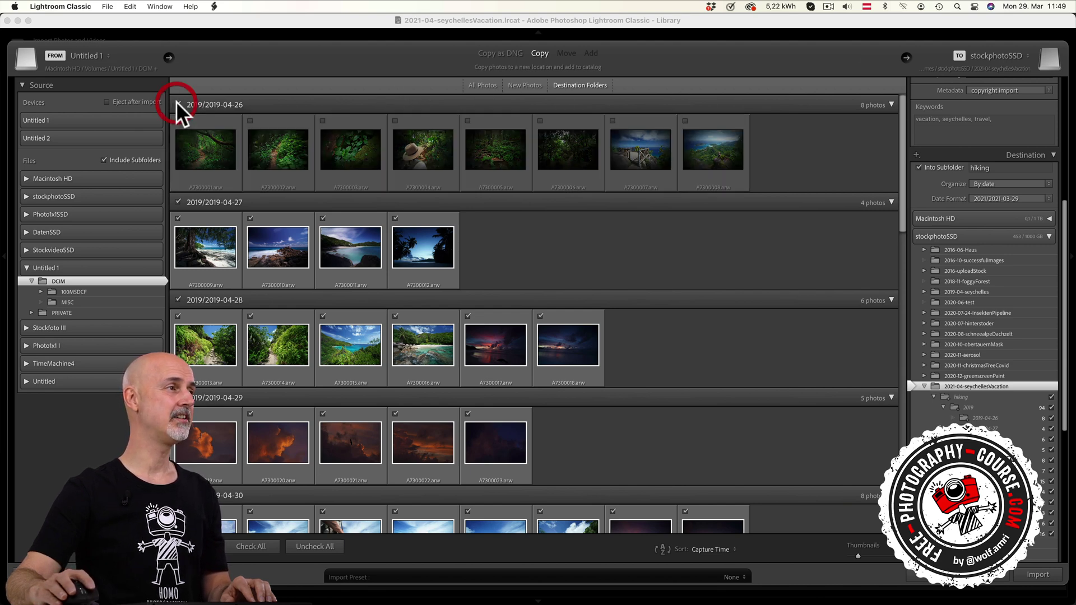
pyautogui.click(177, 202)
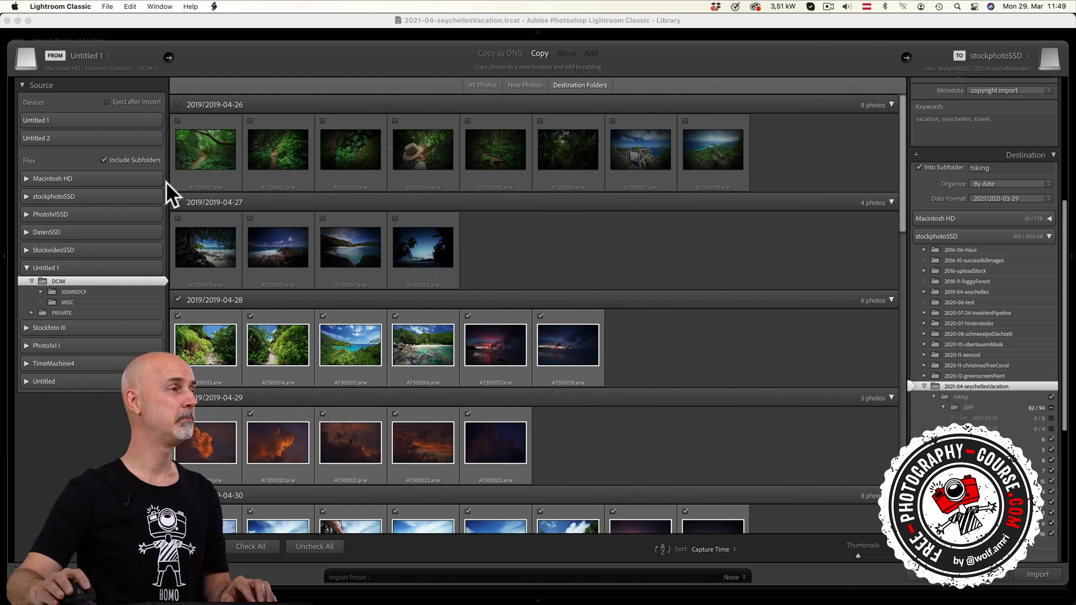
pyautogui.click(178, 202)
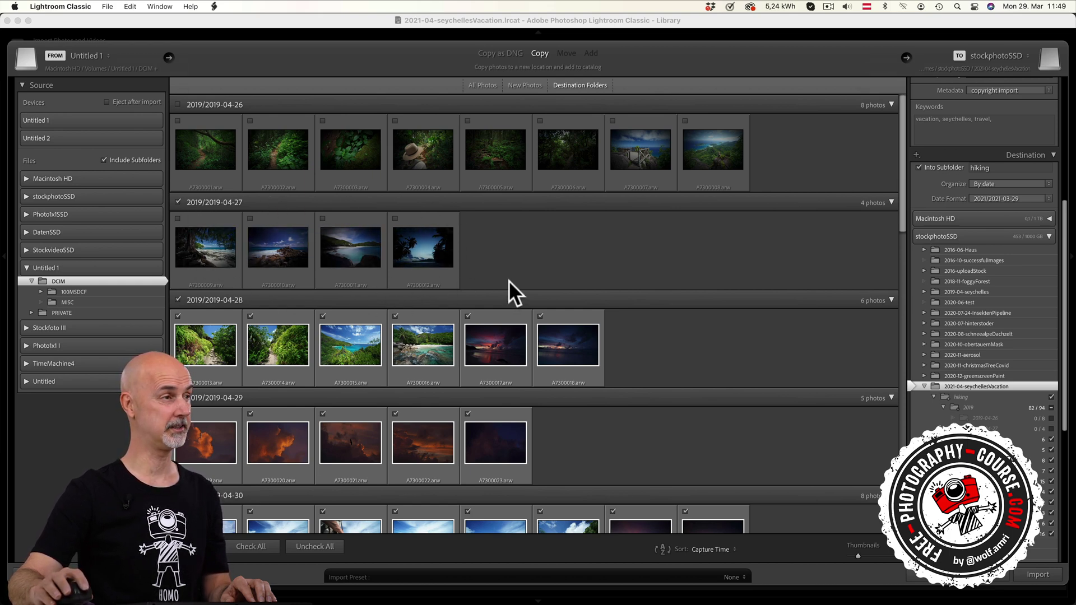
pyautogui.click(891, 104)
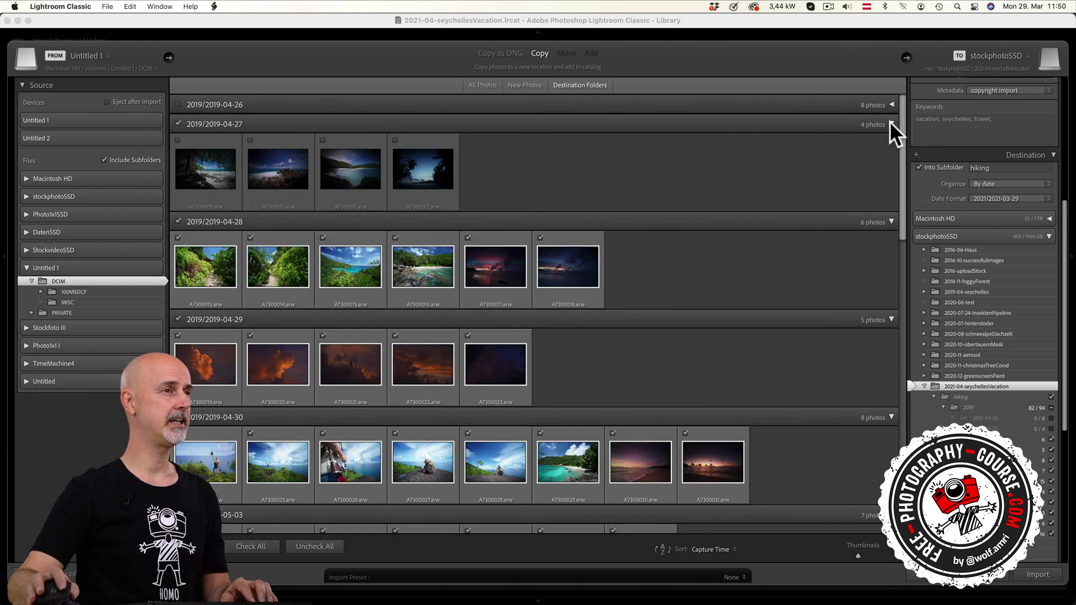
pyautogui.click(891, 123)
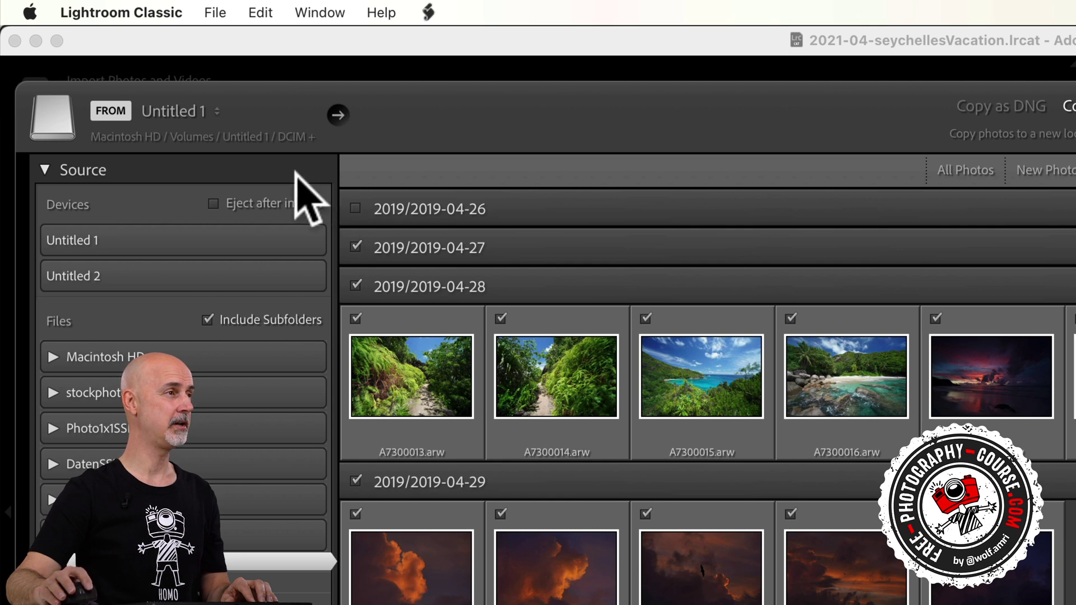
# Enable 'Eject after import' and import the checked photos.
pyautogui.click(213, 201)
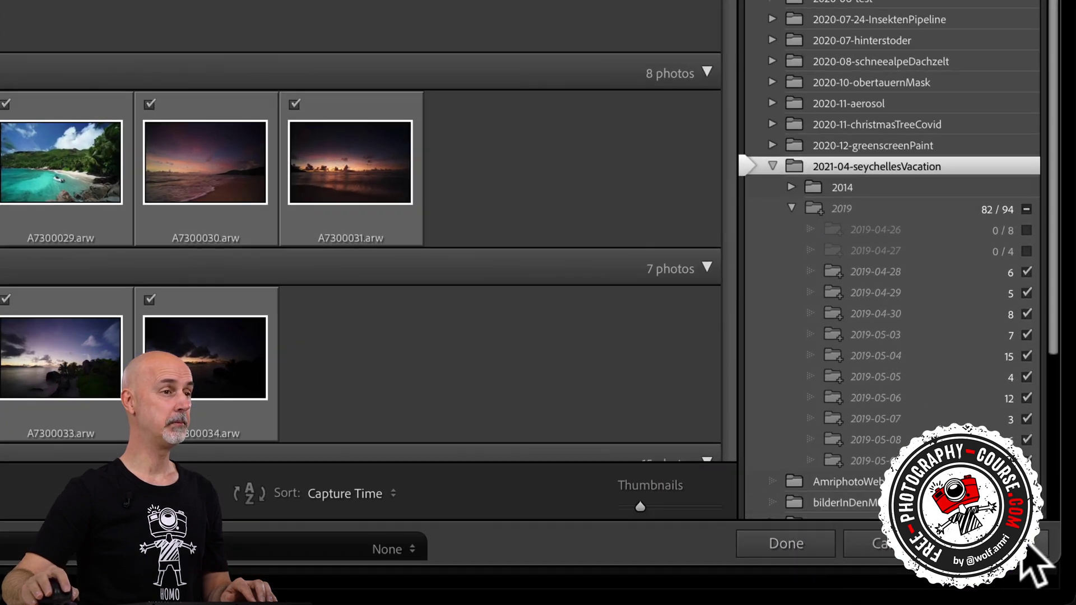
pyautogui.click(1023, 552)
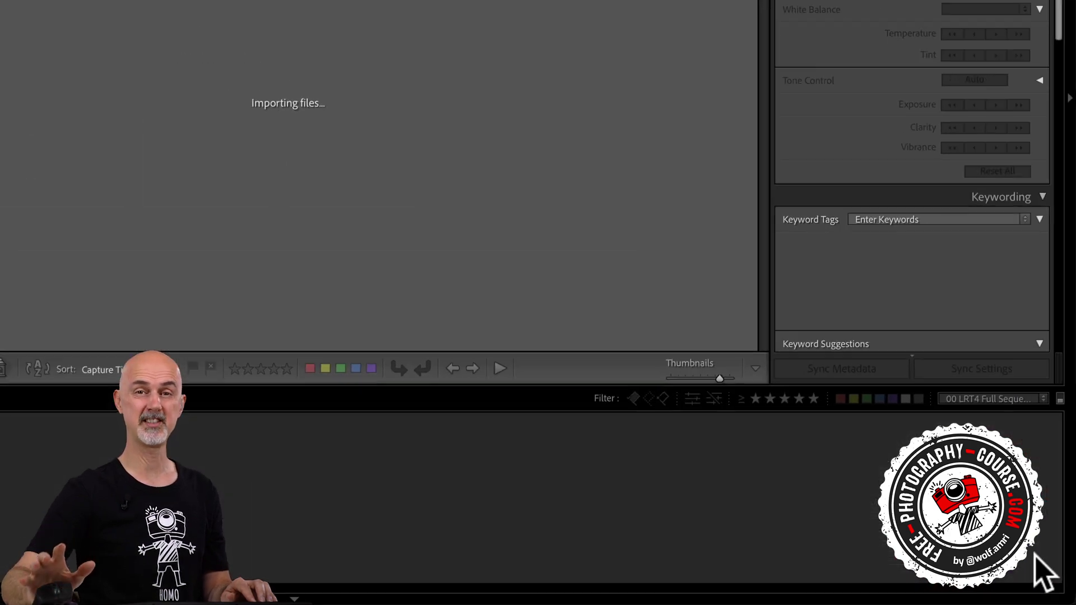